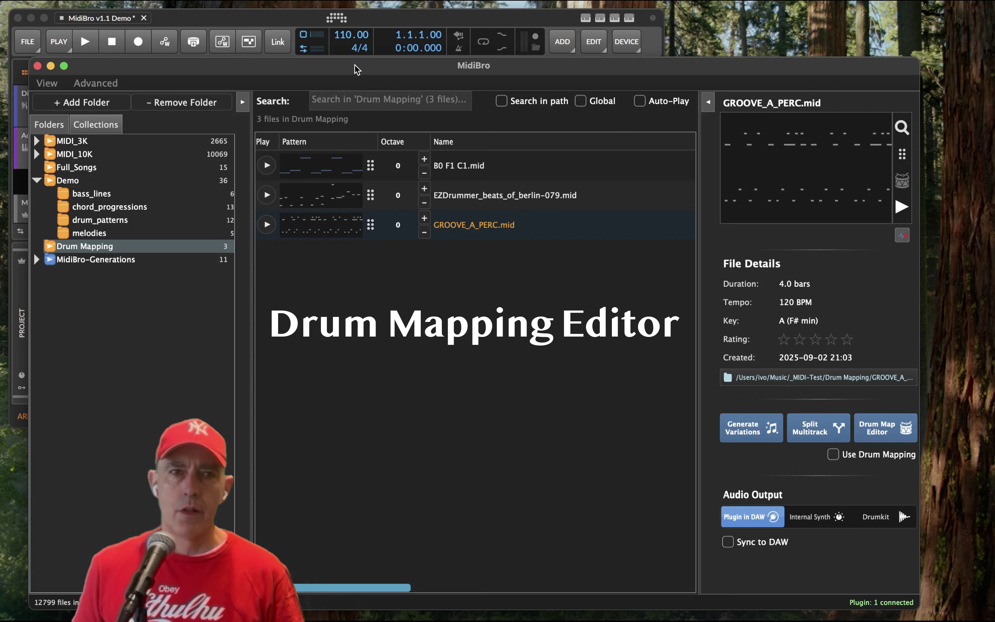
Check the Addictive Drums 2 plugin loaded on its track in the DAW, close it and bring MidiBro back to the front.
drag(358, 70, 428, 402)
click(78, 319)
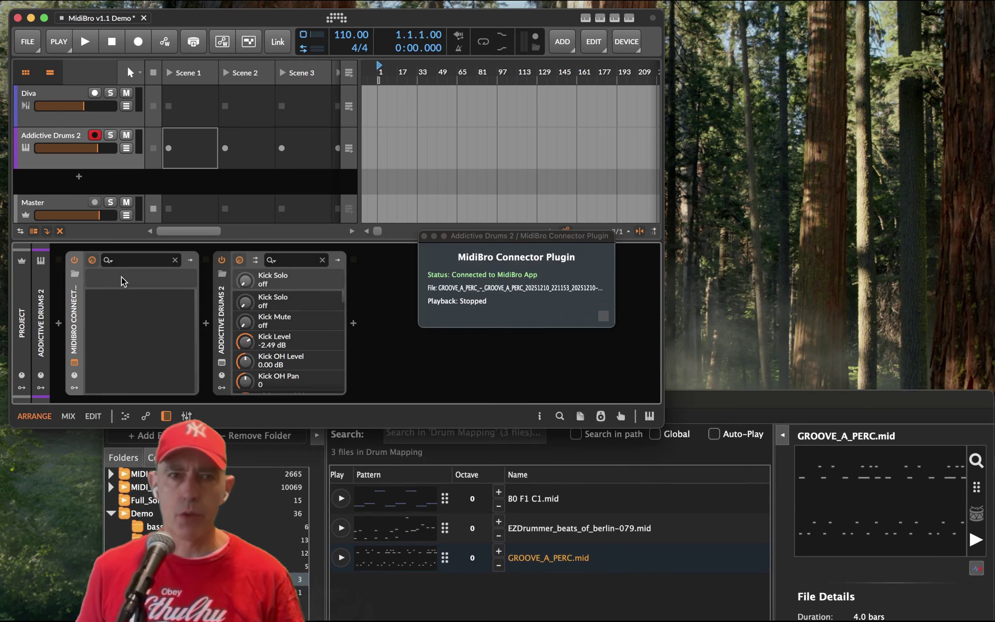
click(222, 363)
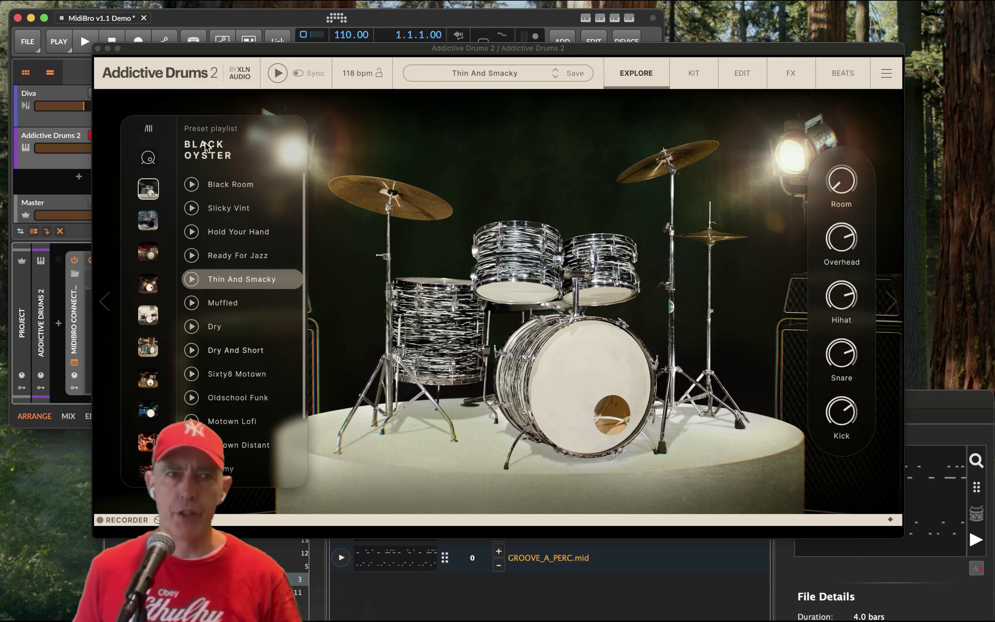
click(97, 48)
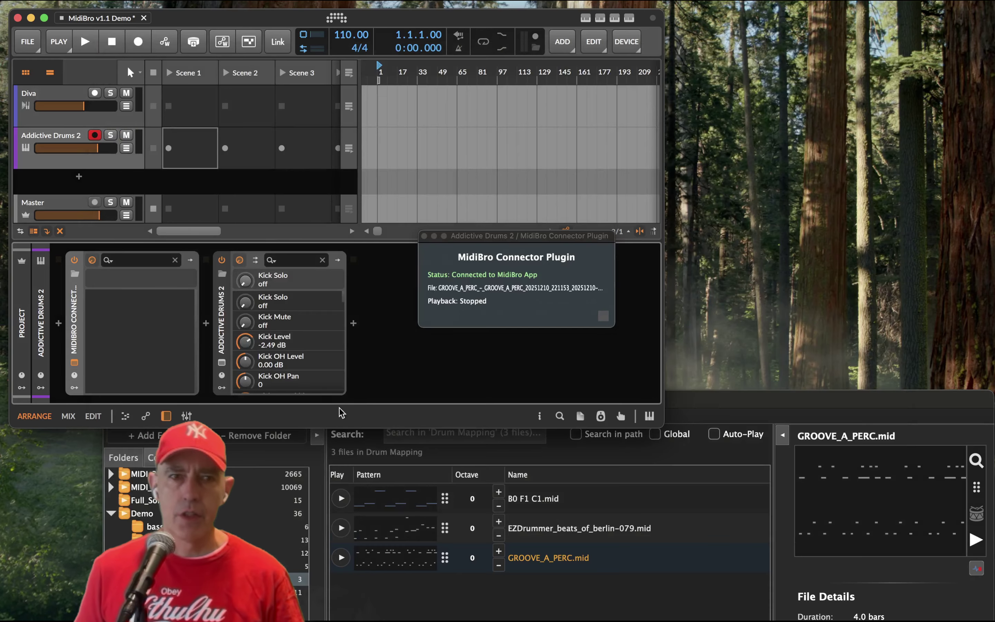
drag(732, 408, 657, 55)
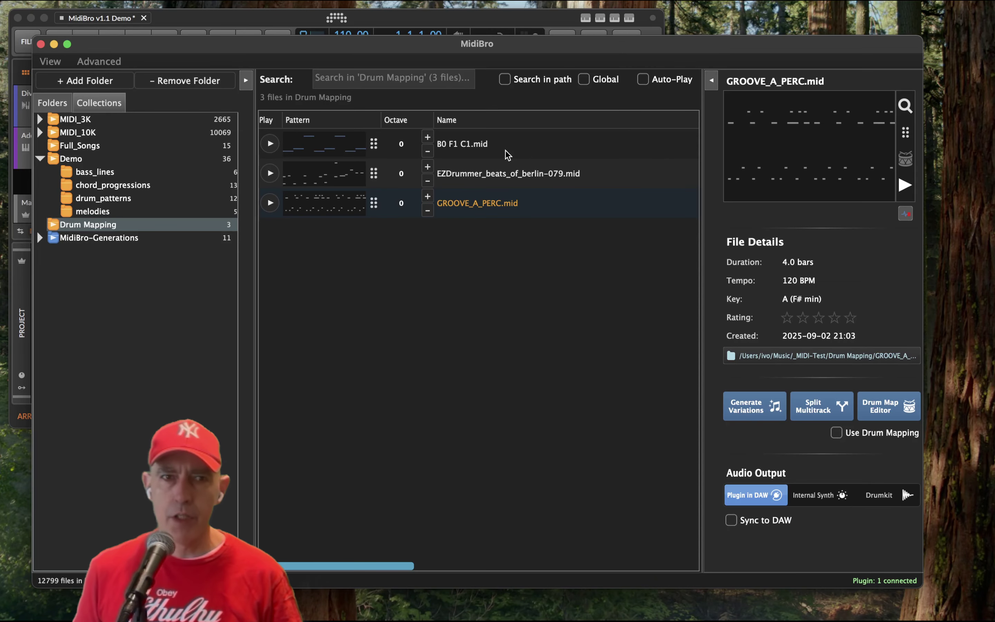
Examine the note rows of GROOVE_A_PERC.mid in the enlarged piano roll and audition the unmapped pattern.
click(352, 208)
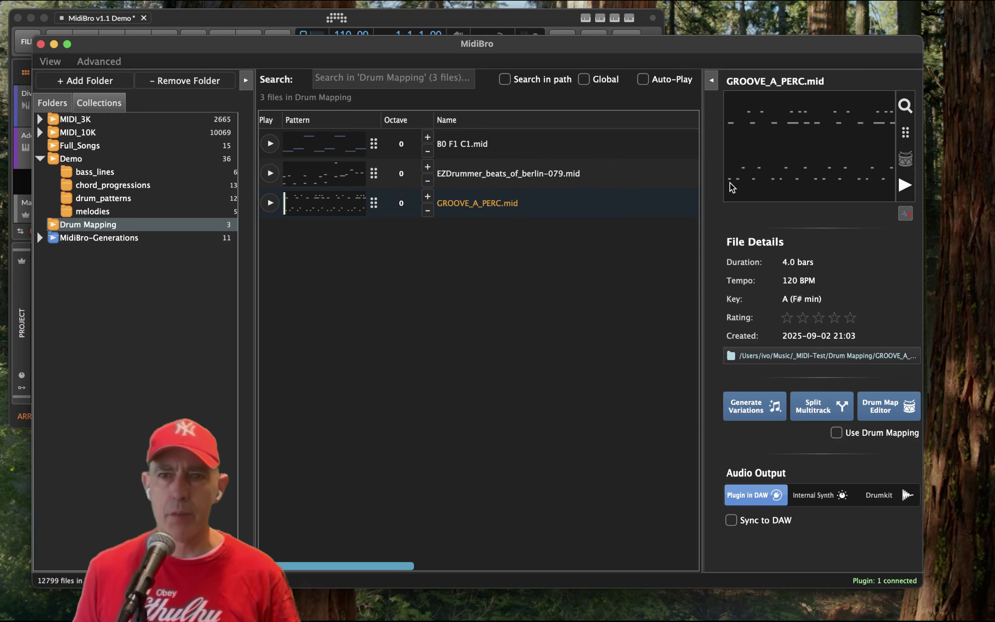
click(904, 106)
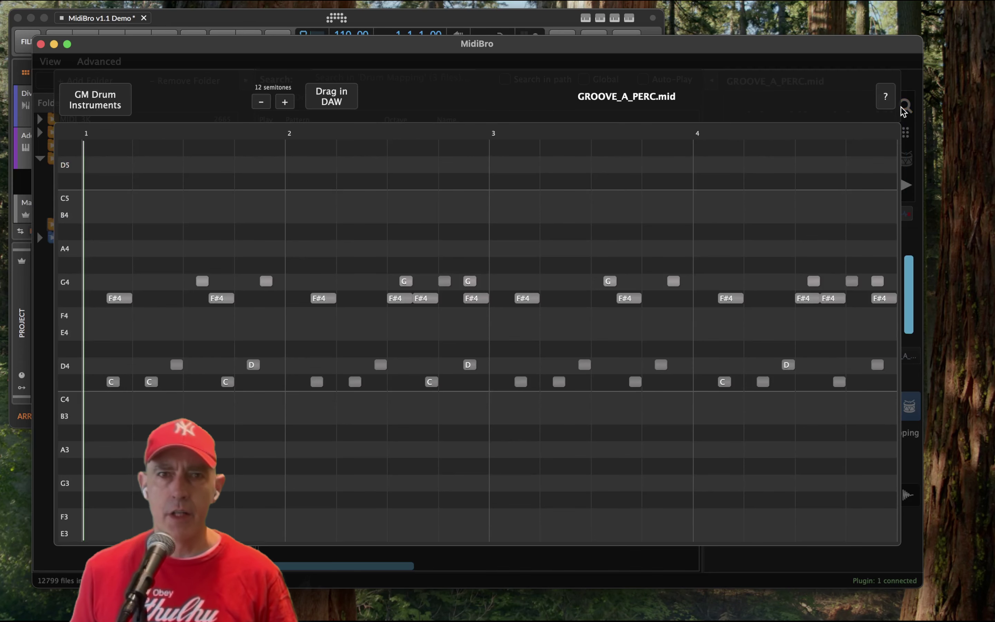
click(110, 383)
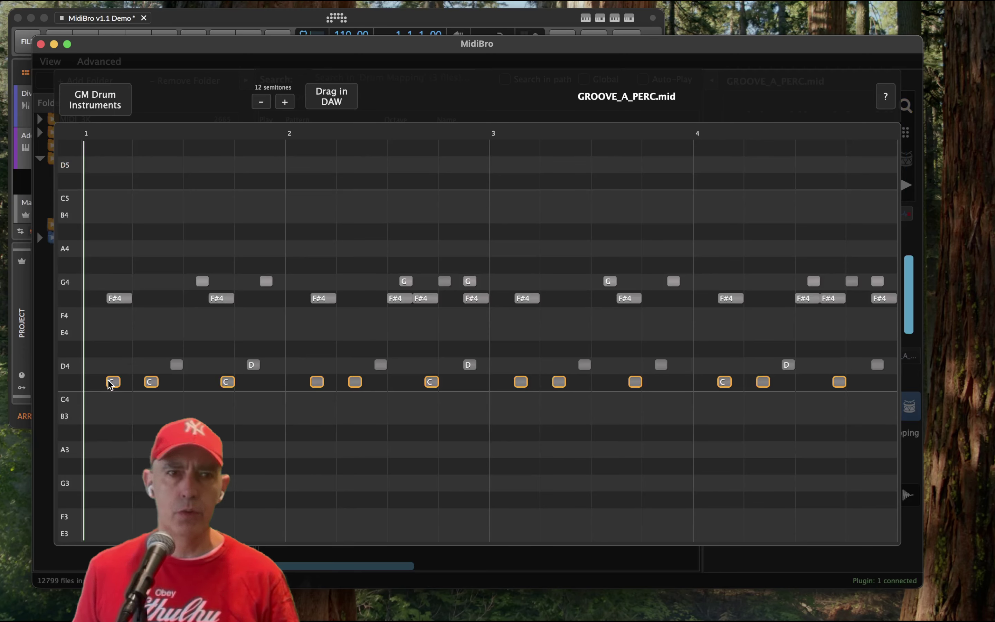
click(111, 382)
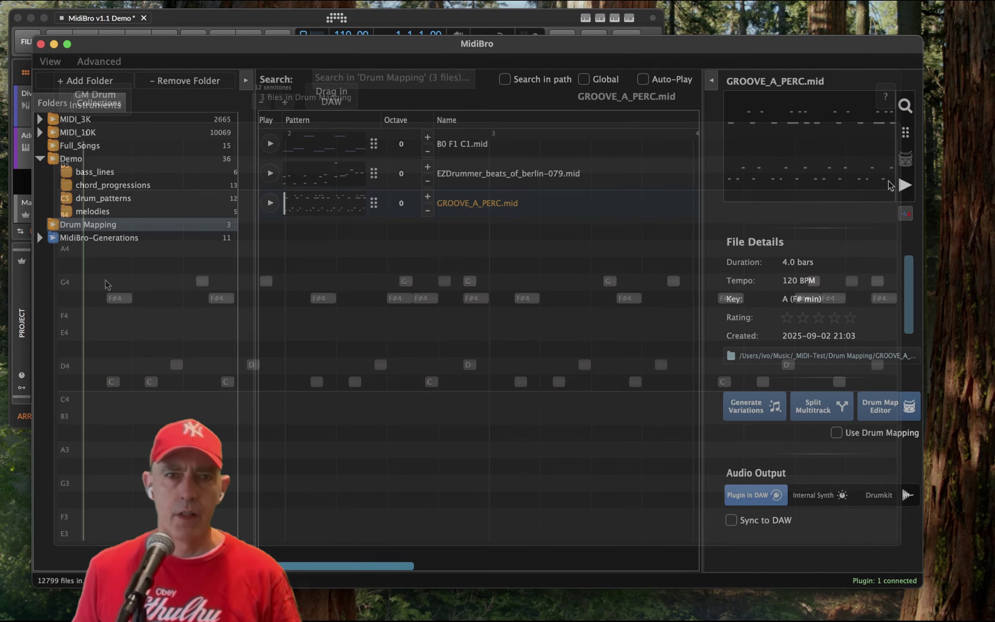
click(902, 185)
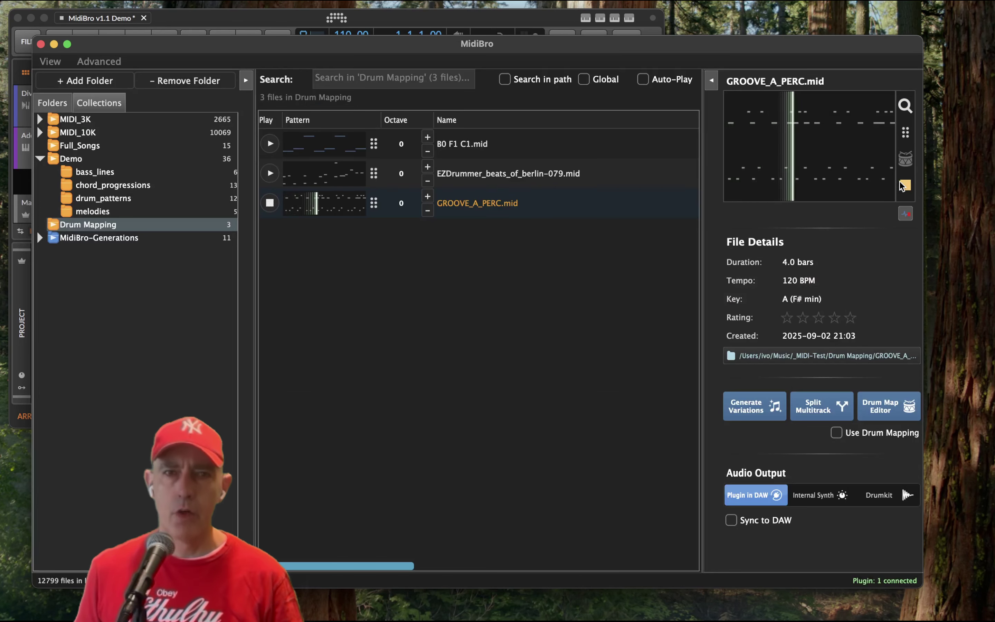
click(902, 185)
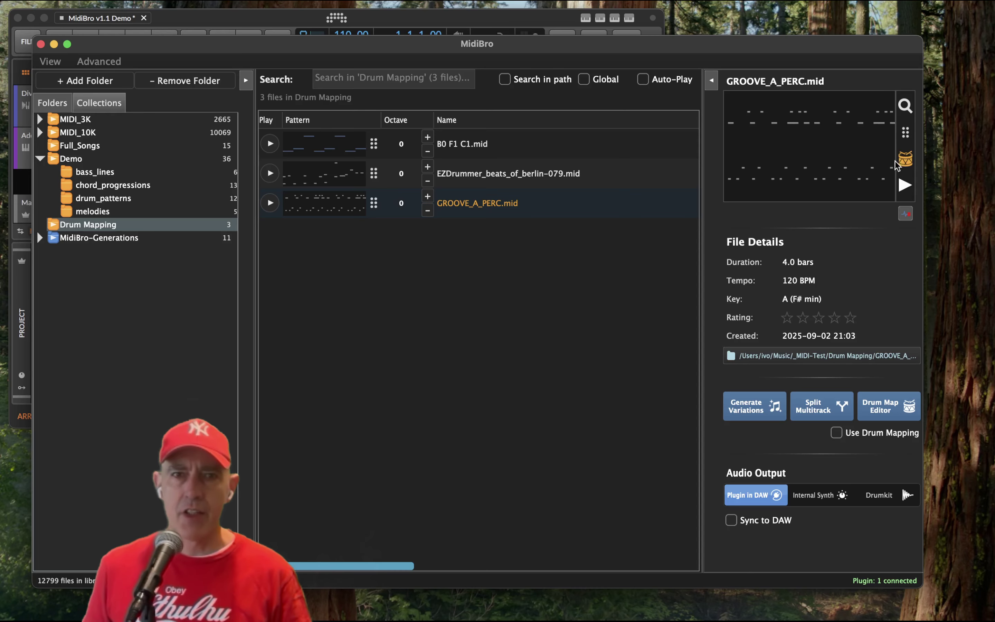
Enable drum mapping for GROOVE_A_PERC.mid and start a new mapping in the Drum Map Editor.
click(905, 158)
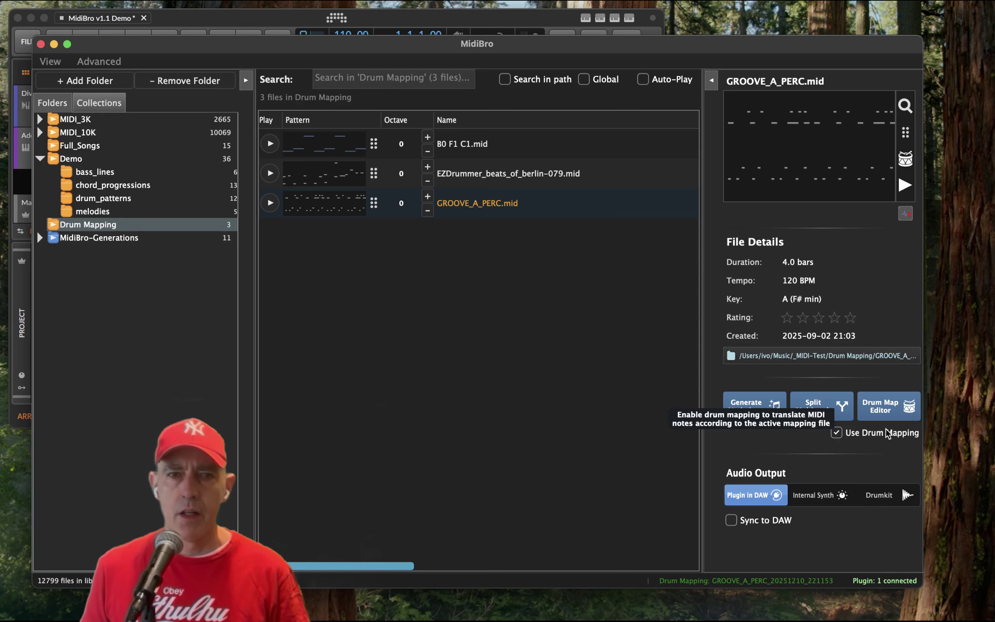
click(894, 410)
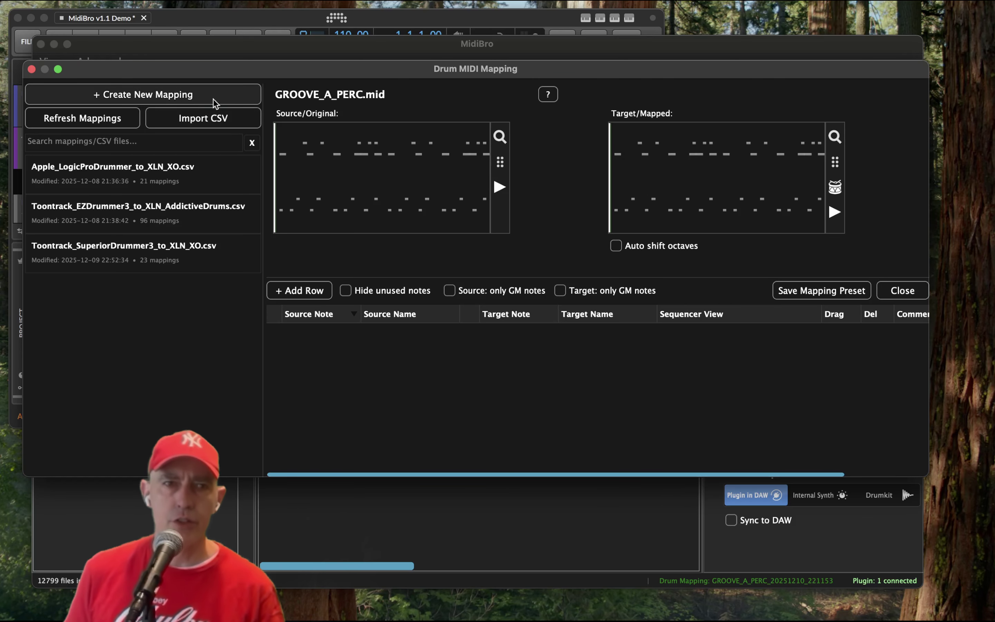
click(179, 97)
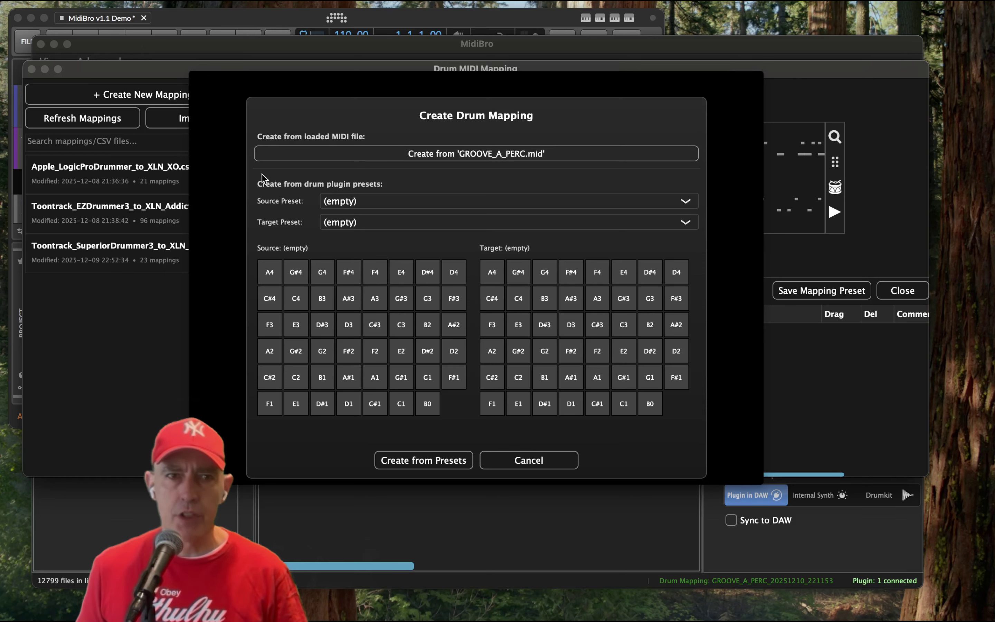
Choose Apple_LogicProDrummer as the source preset and XLN_XO as the target preset for the mapping.
click(342, 201)
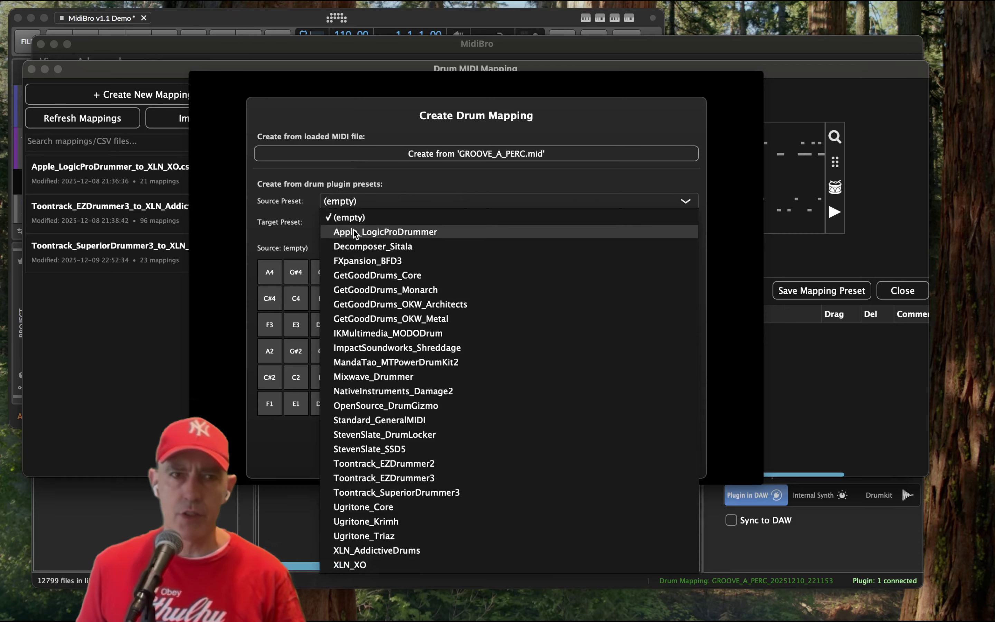
click(346, 232)
click(357, 224)
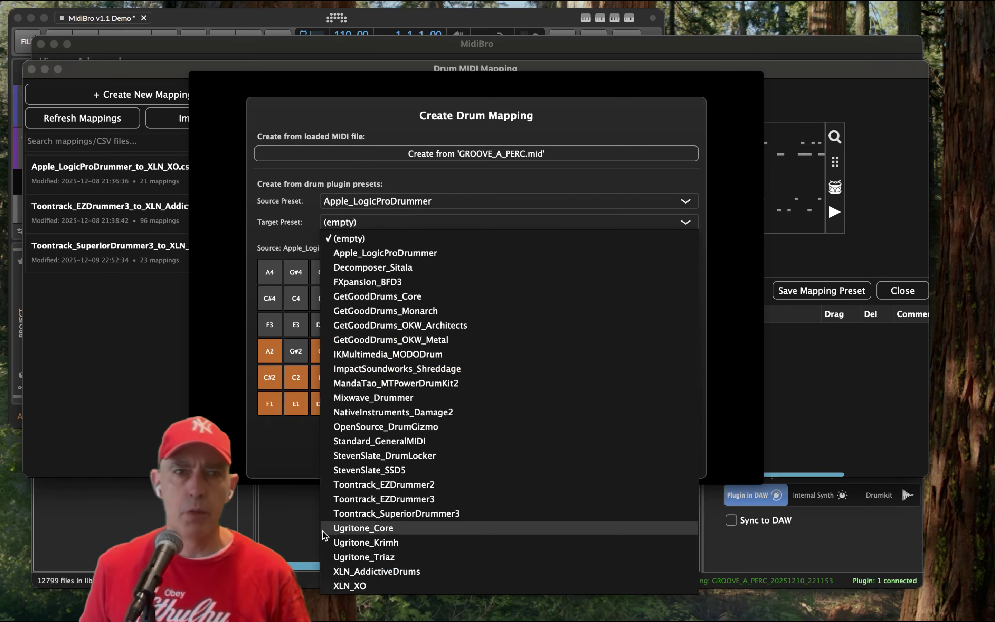
click(350, 586)
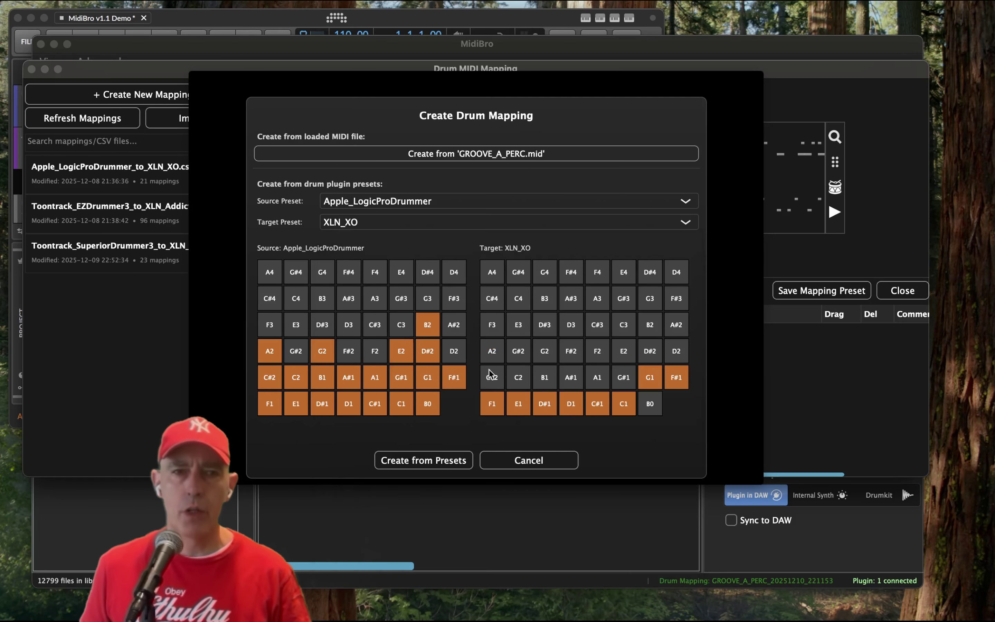
Create the drum mapping from the loaded GROOVE_A_PERC.mid and sort its rows by source note in descending order.
click(458, 157)
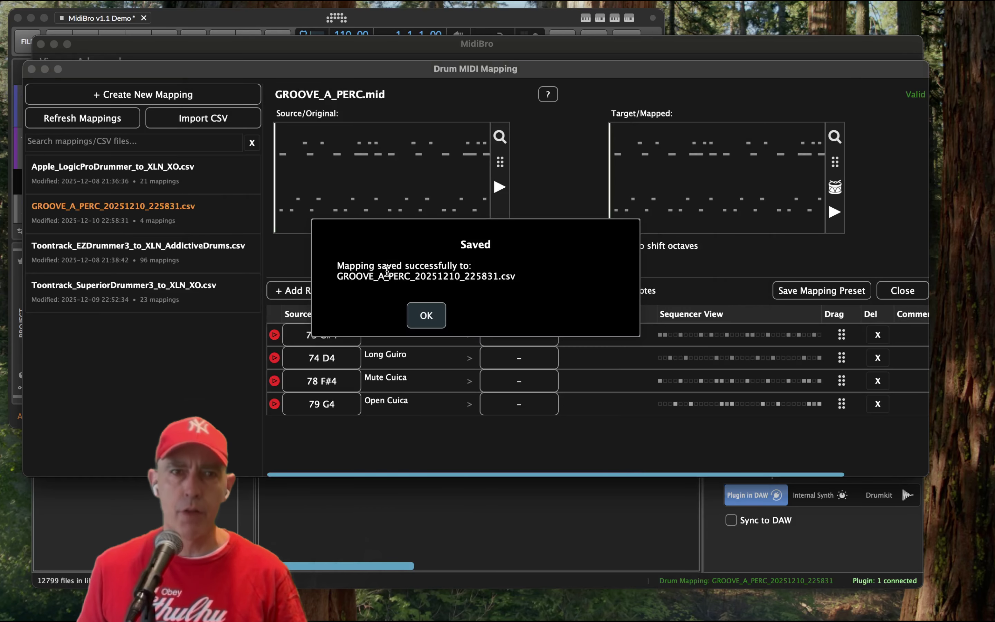
click(424, 315)
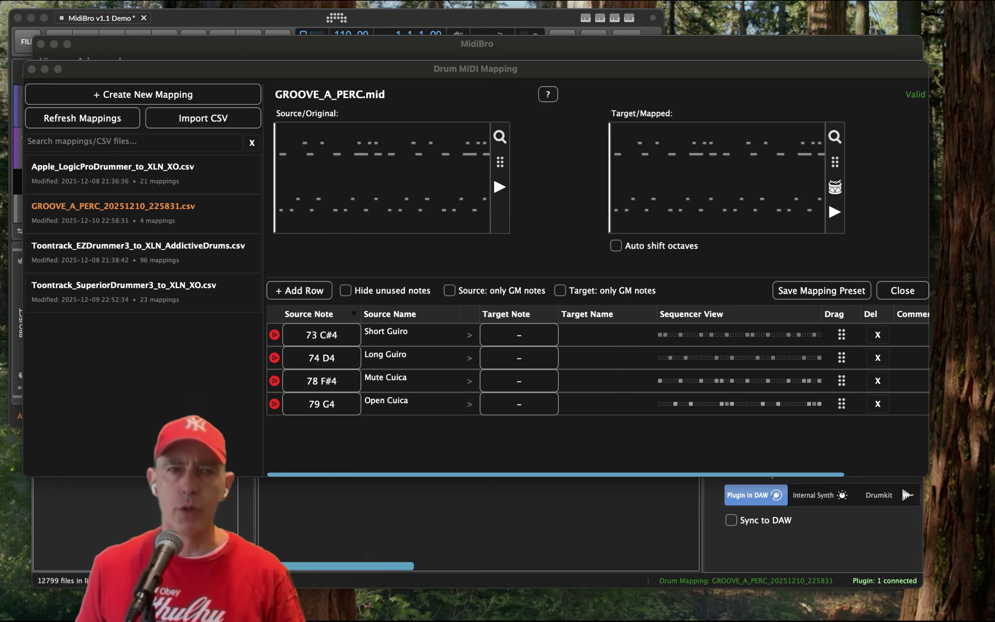
click(344, 314)
click(345, 314)
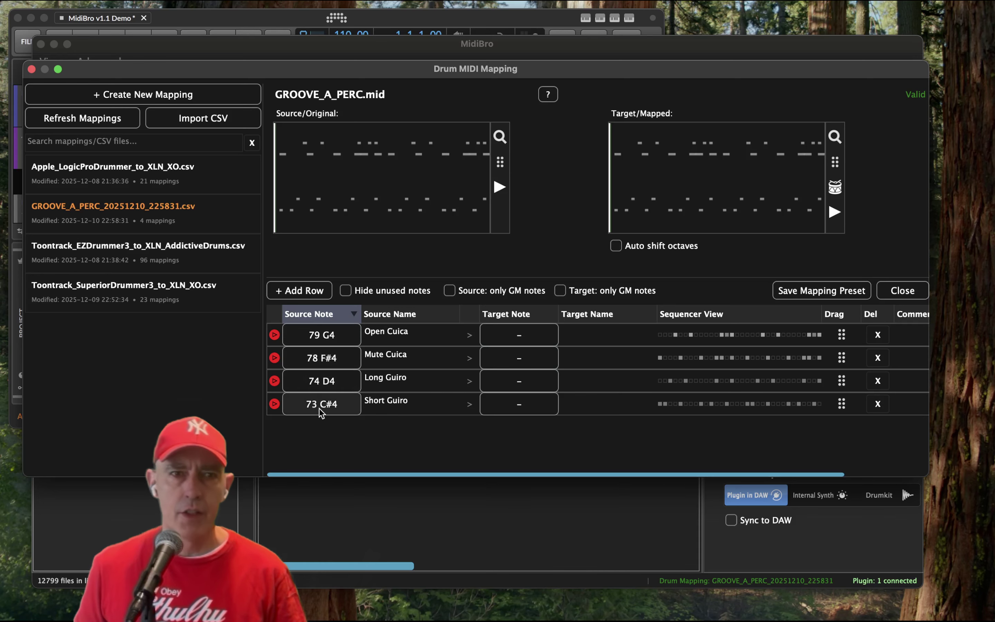
Map the Short Guiro source note 73 C#4 to target note 36 C1.
click(504, 404)
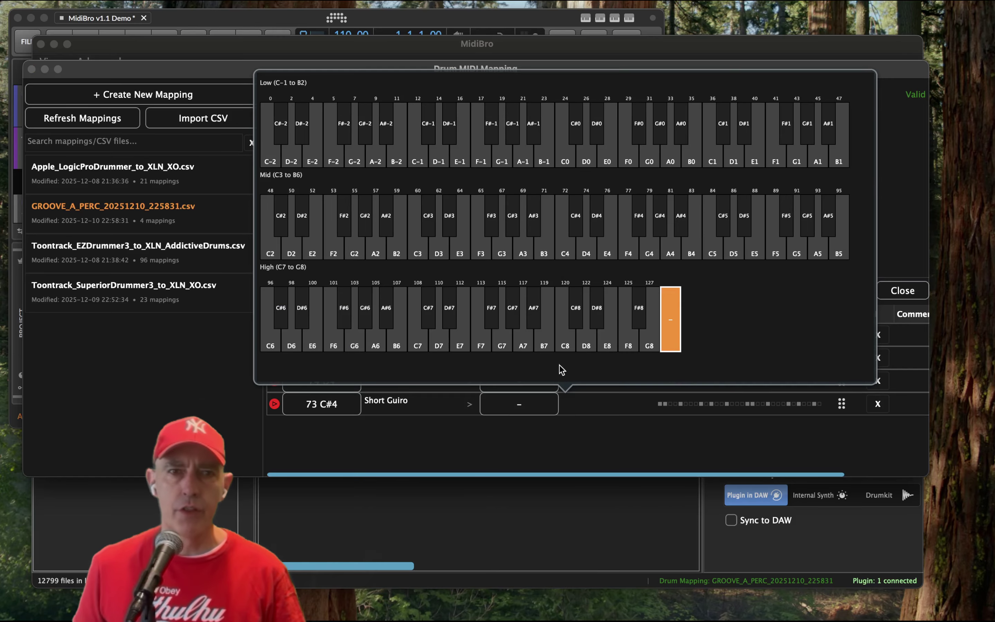
click(712, 160)
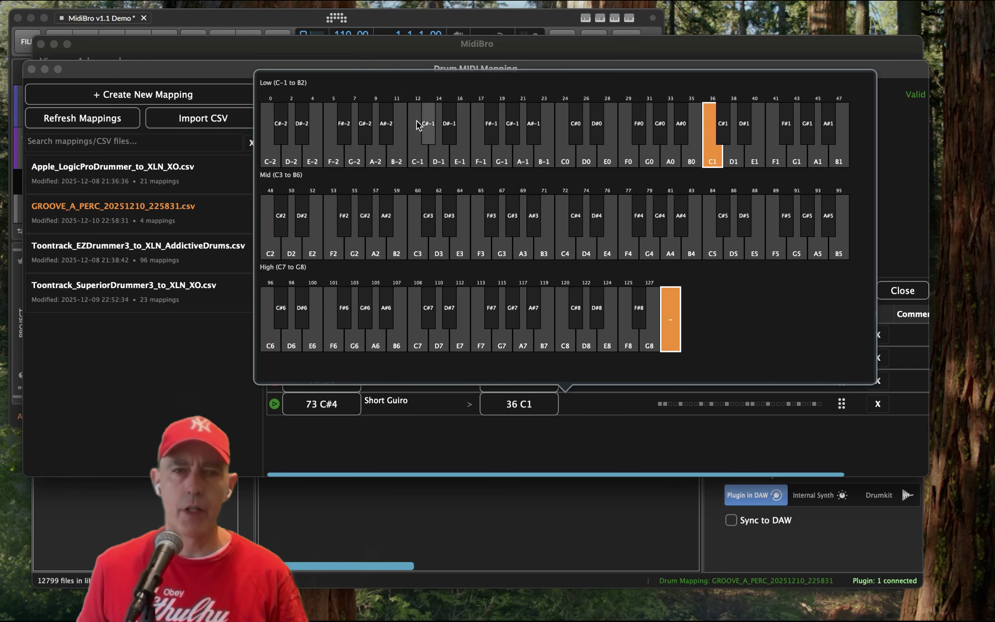
click(326, 447)
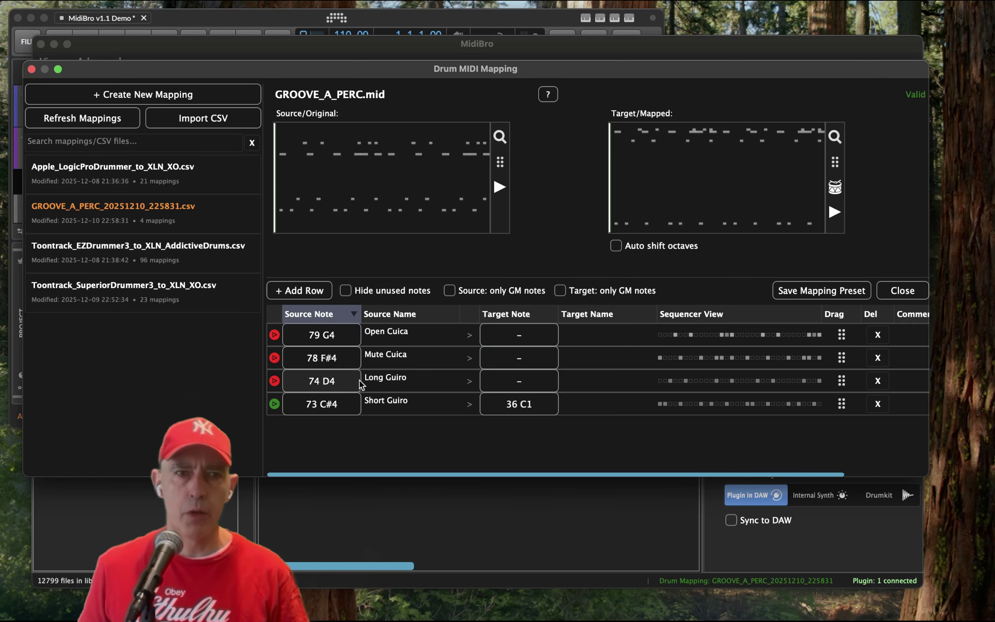
Map the Long Guiro source note 74 D4 to target note 38 D1, auditioning neighbouring keys.
click(509, 382)
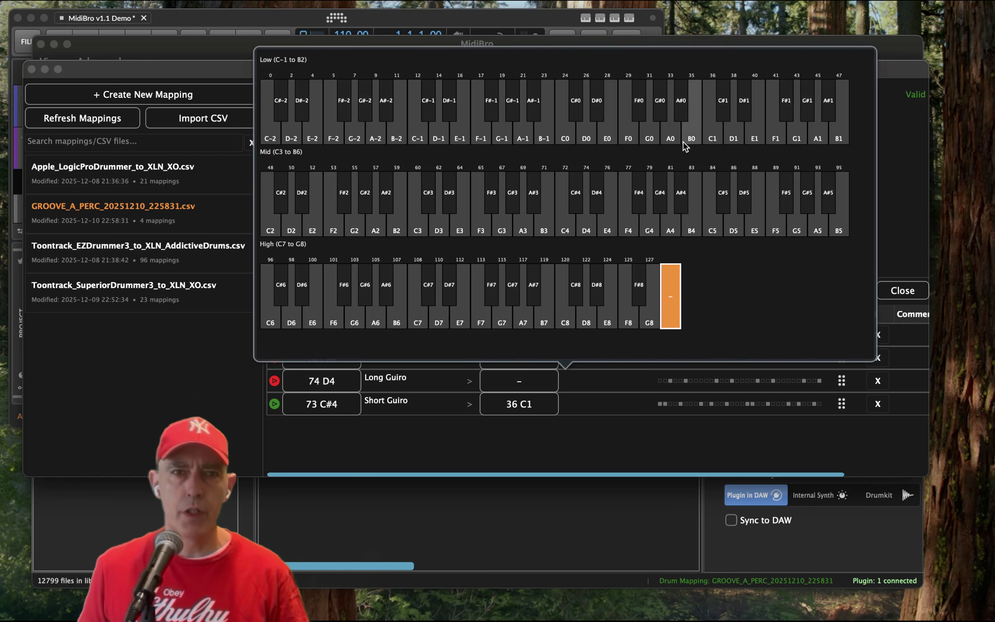
click(735, 131)
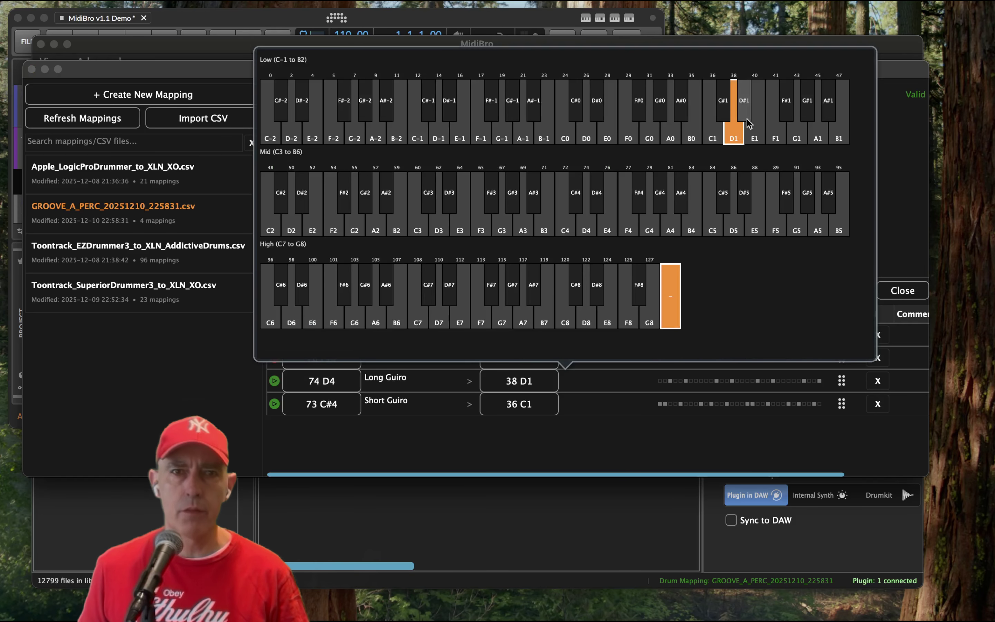
click(747, 119)
click(753, 132)
click(731, 138)
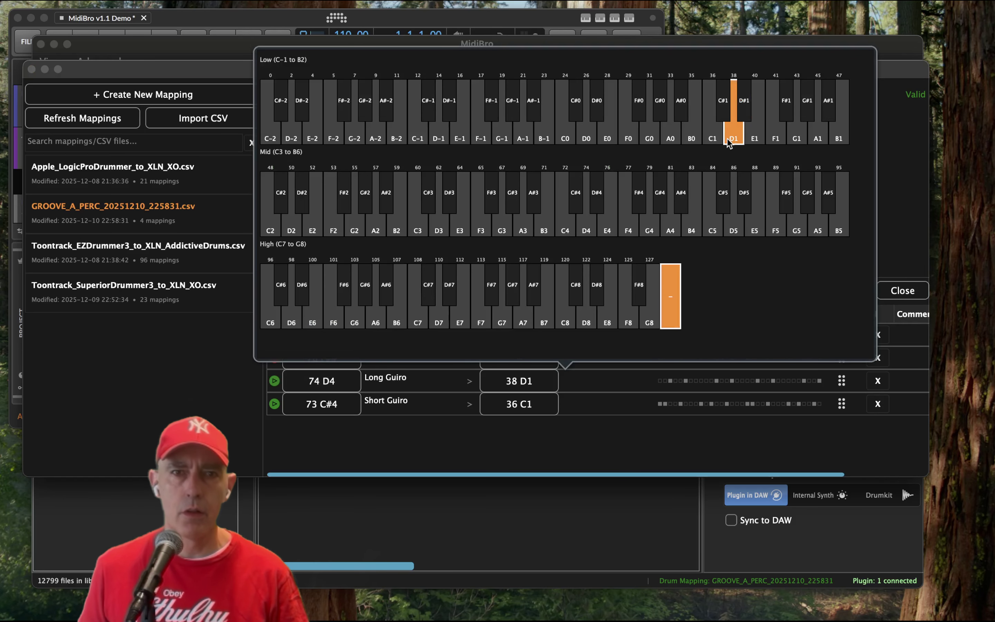
click(561, 456)
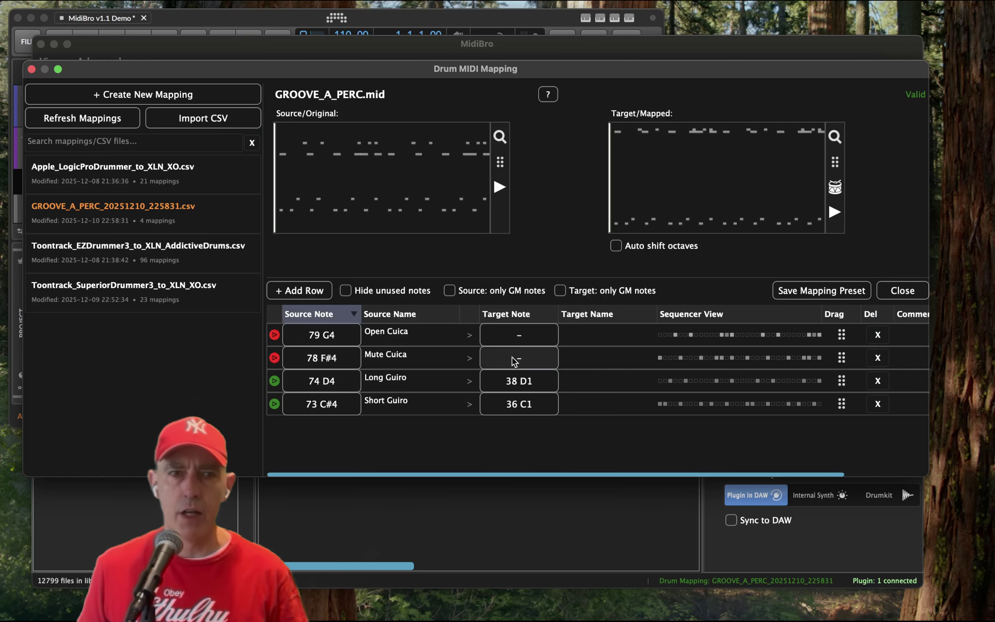
Map the Mute Cuica source note 78 F#4 to target note 51 D#2, trying nearby keys including 53 F2.
click(532, 358)
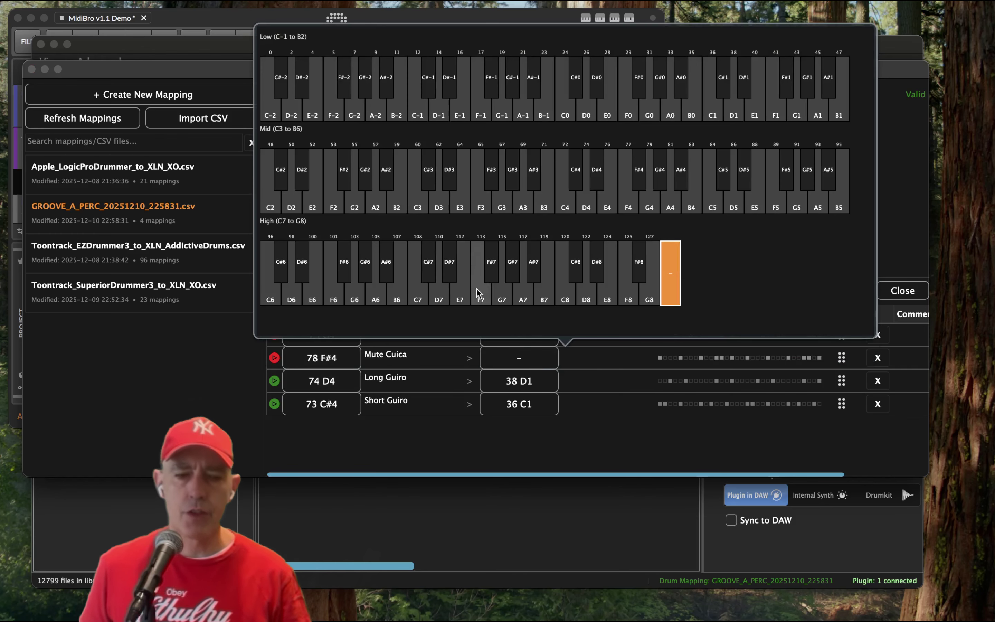
click(306, 181)
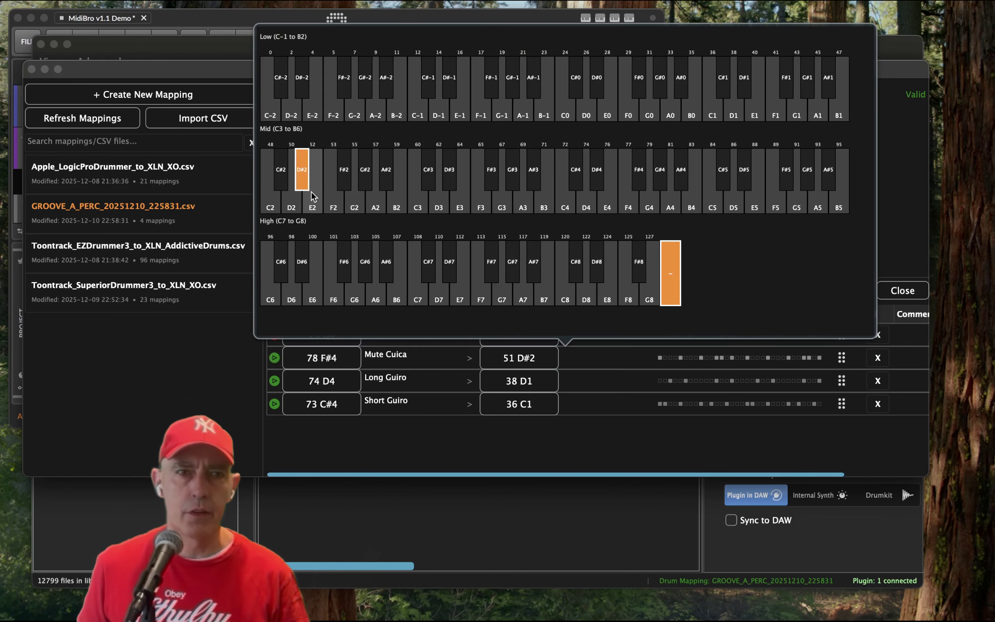
click(316, 202)
click(332, 205)
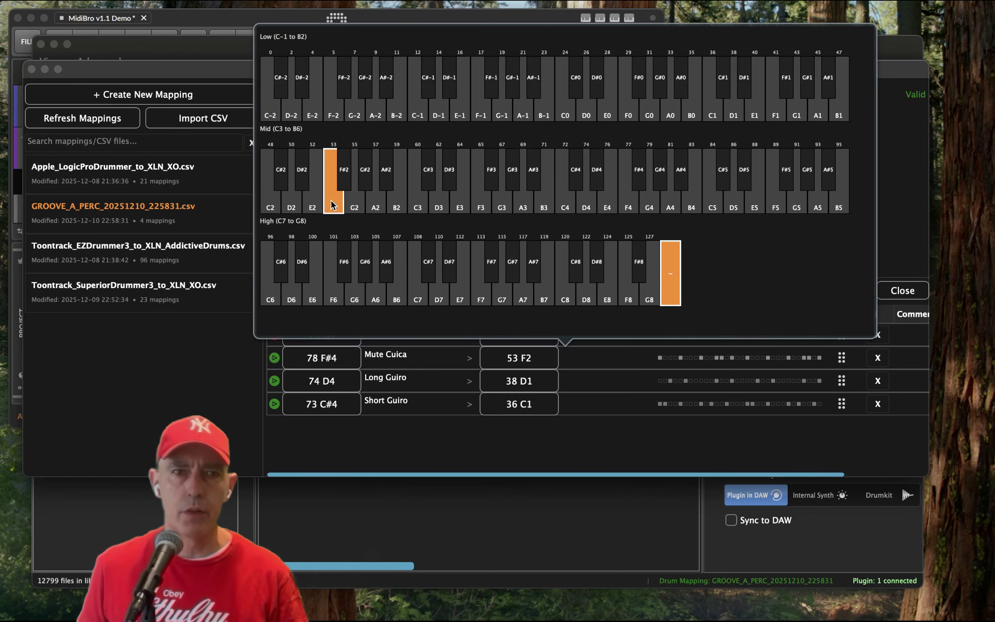
click(304, 183)
click(405, 451)
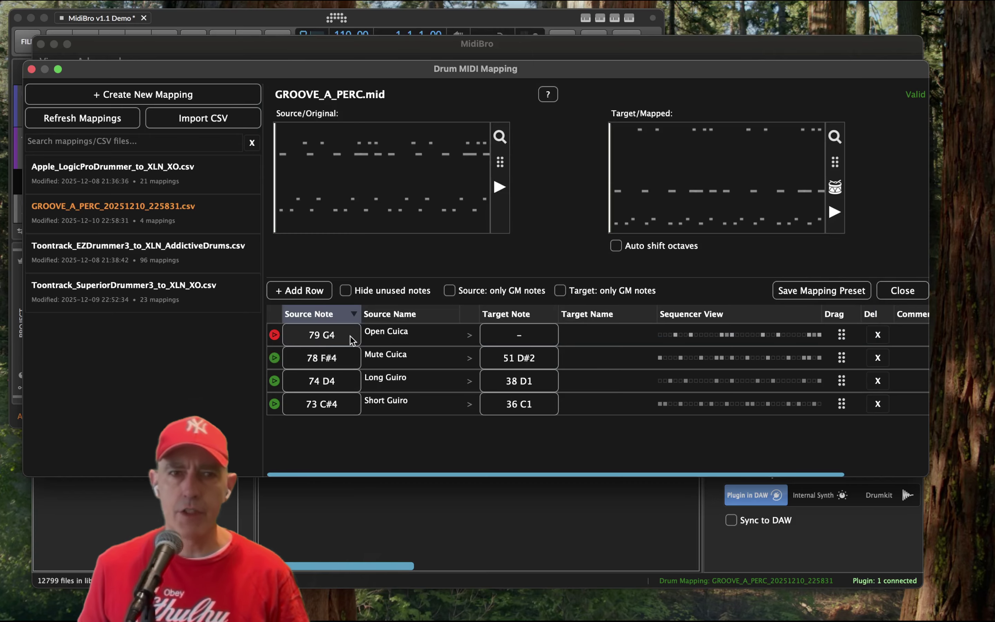
Map the Open Cuica source note 79 G4 to target note 67 G3.
click(515, 337)
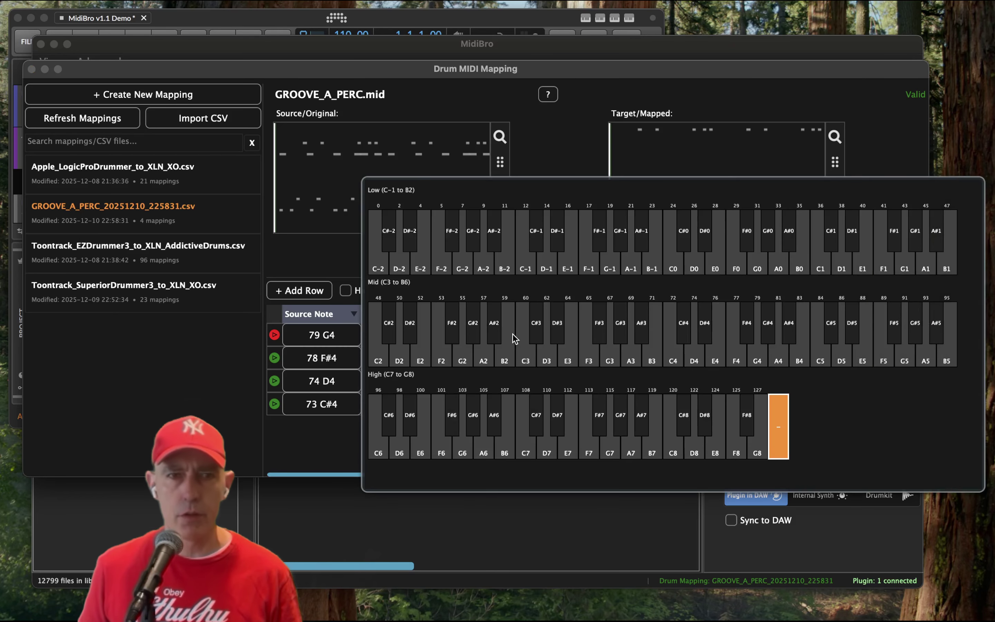
click(590, 353)
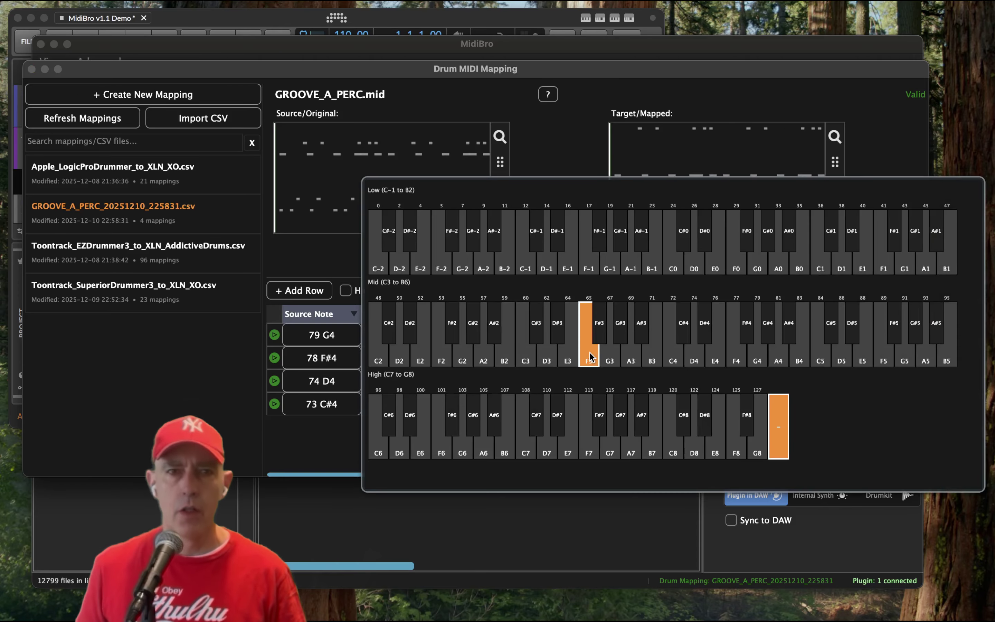
click(602, 333)
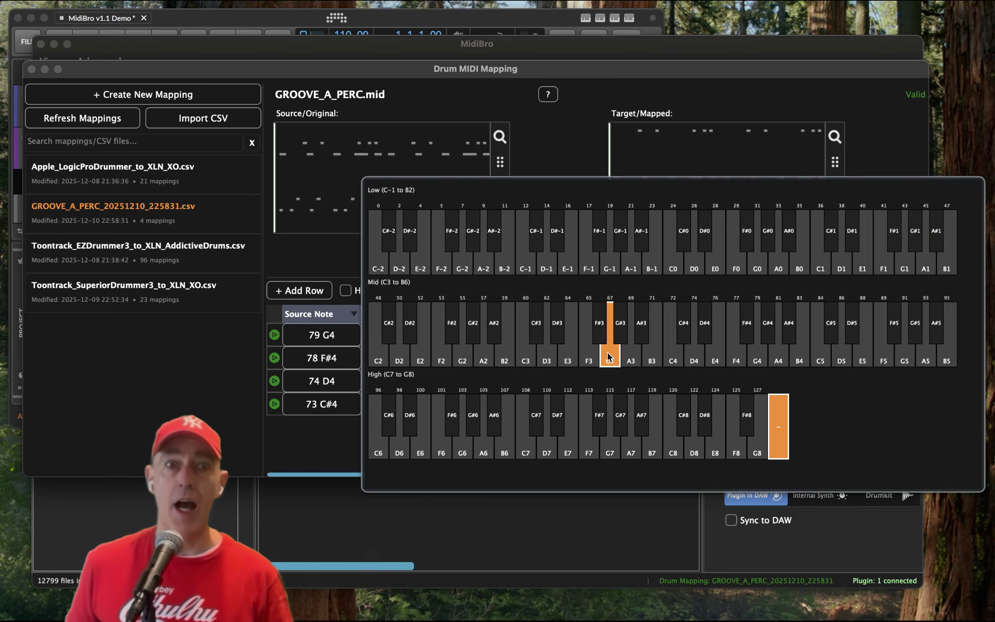
click(515, 507)
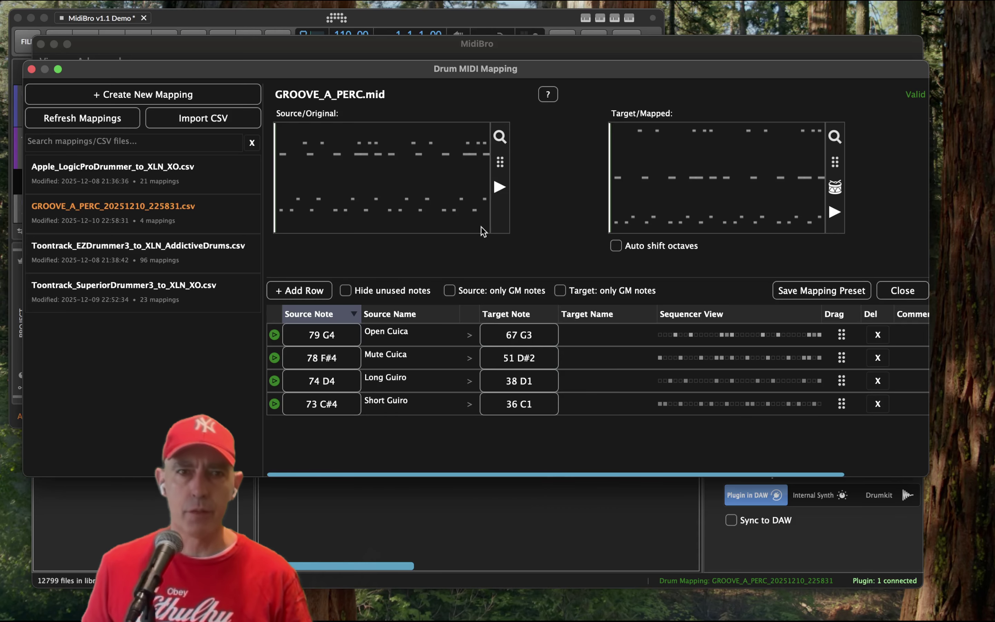
Play the original GROOVE_A_PERC.mid pattern, stop it, and audition the mapped target version for comparison.
click(500, 186)
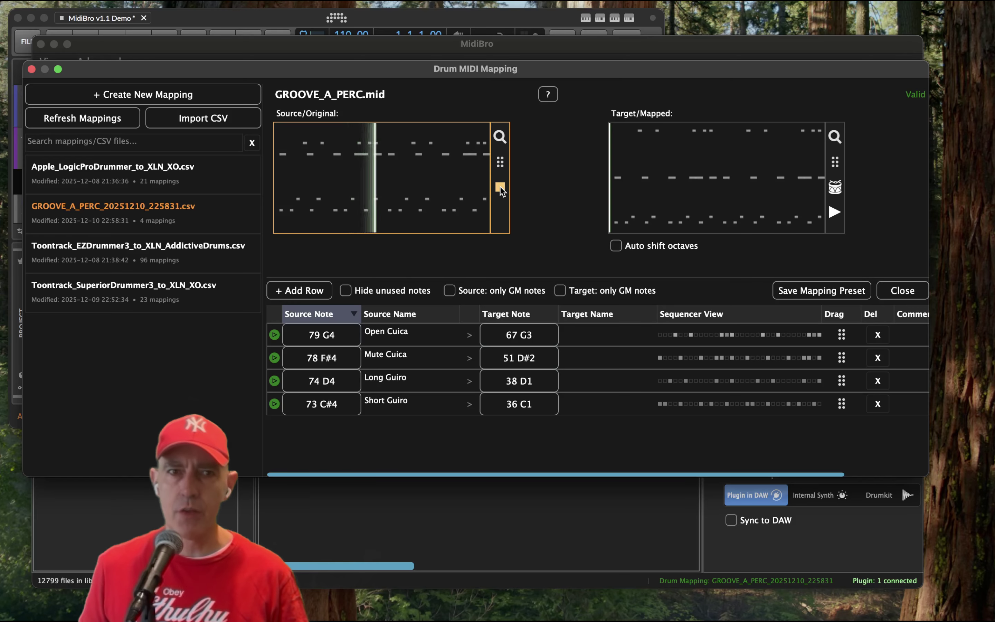
click(500, 187)
click(835, 212)
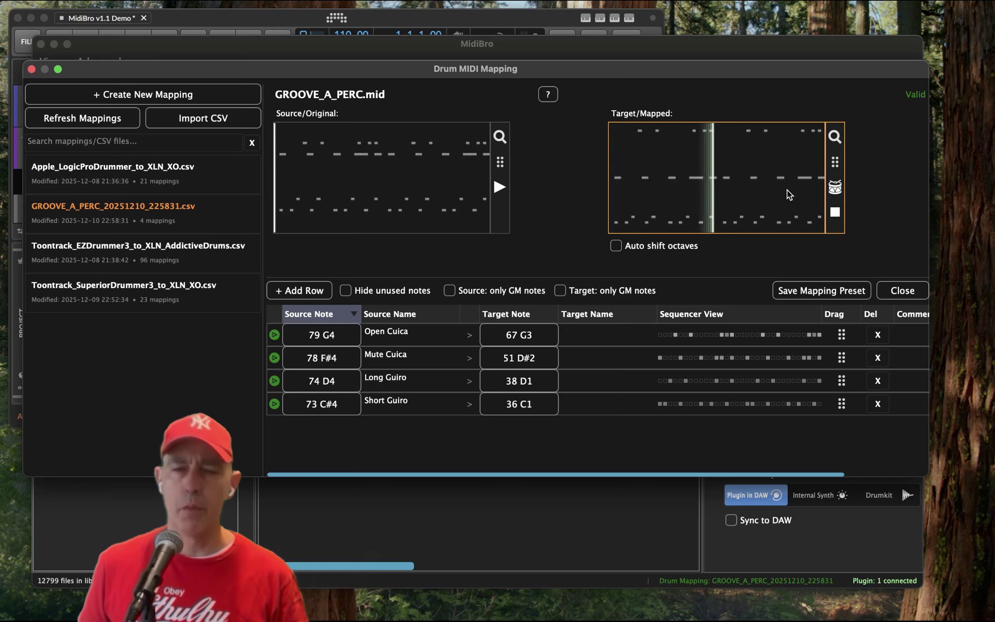
click(834, 211)
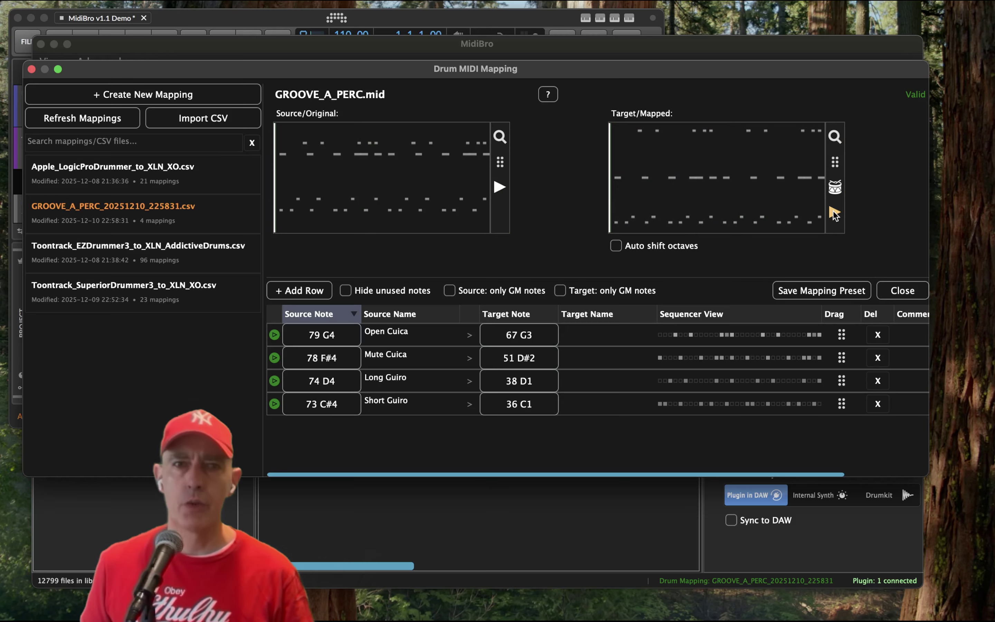
Place the mapped groove in the Scene 1 slot of the Addictive Drums 2 track in the DAW and launch and stop the clip.
drag(596, 70, 688, 235)
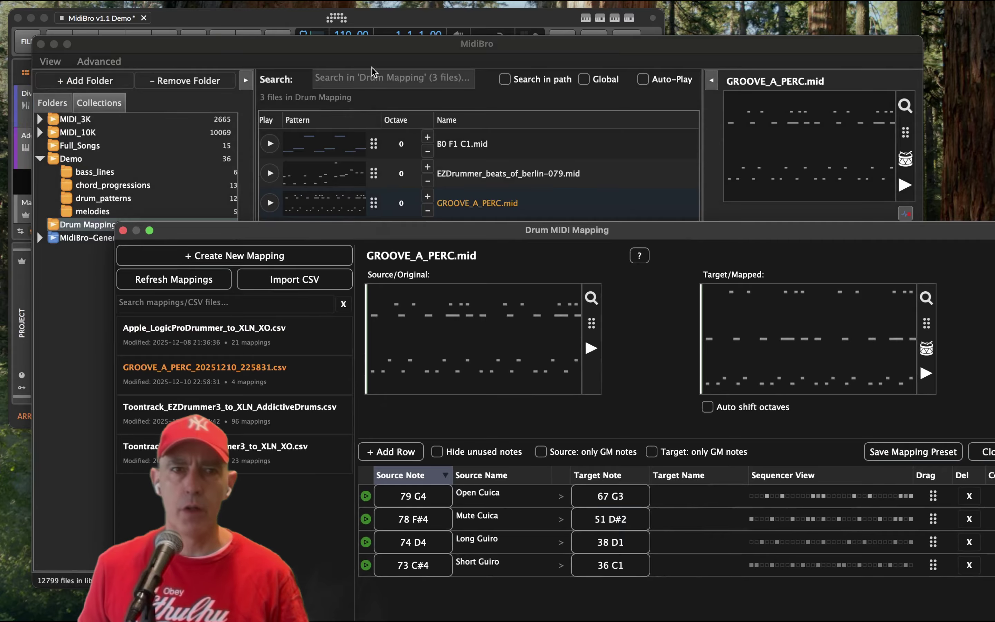
drag(372, 47, 465, 362)
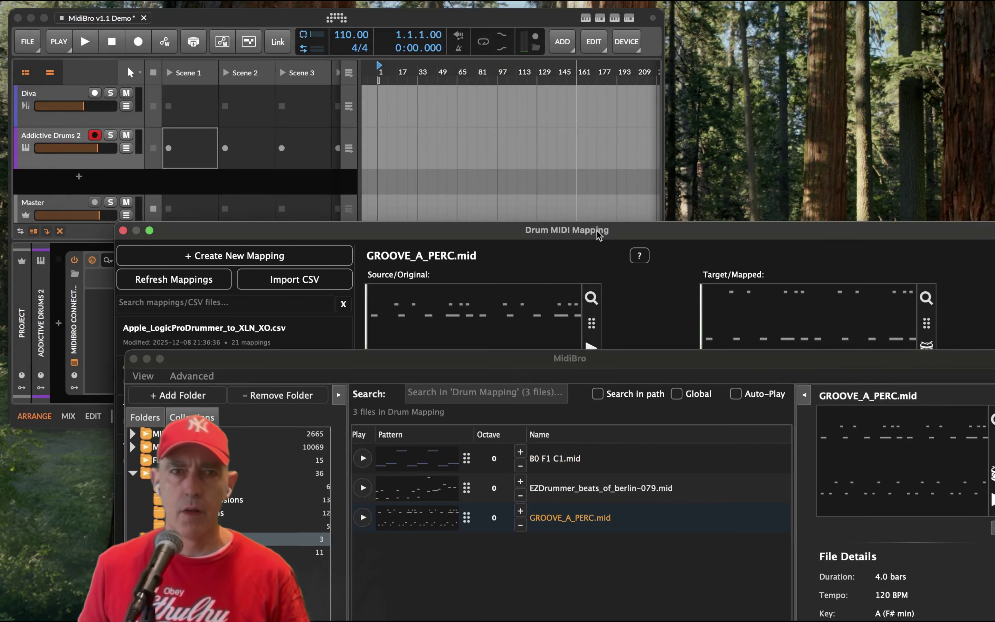
drag(599, 235, 612, 245)
drag(939, 334, 174, 146)
click(175, 146)
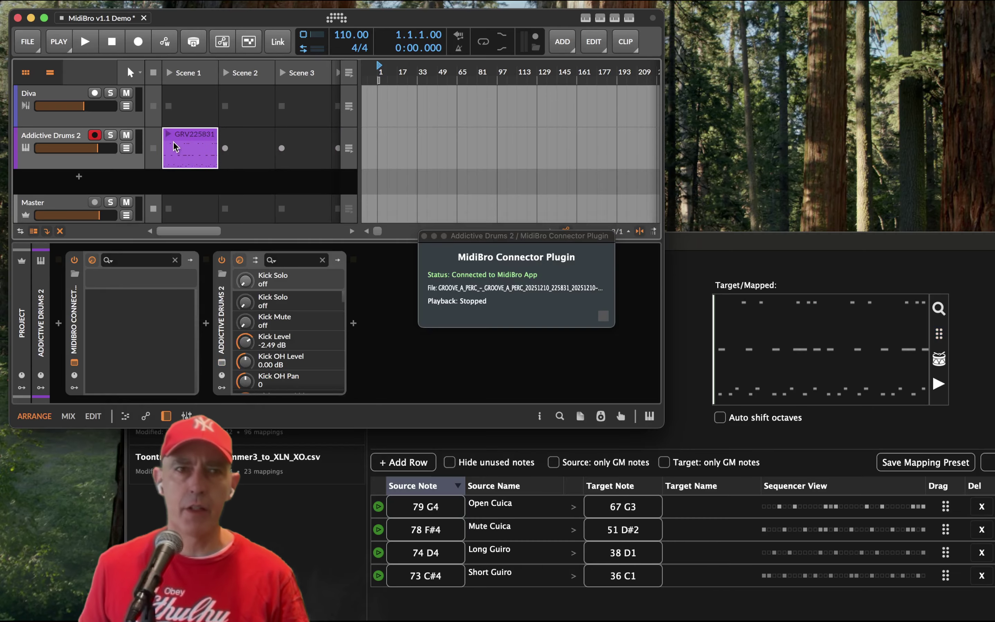
click(168, 134)
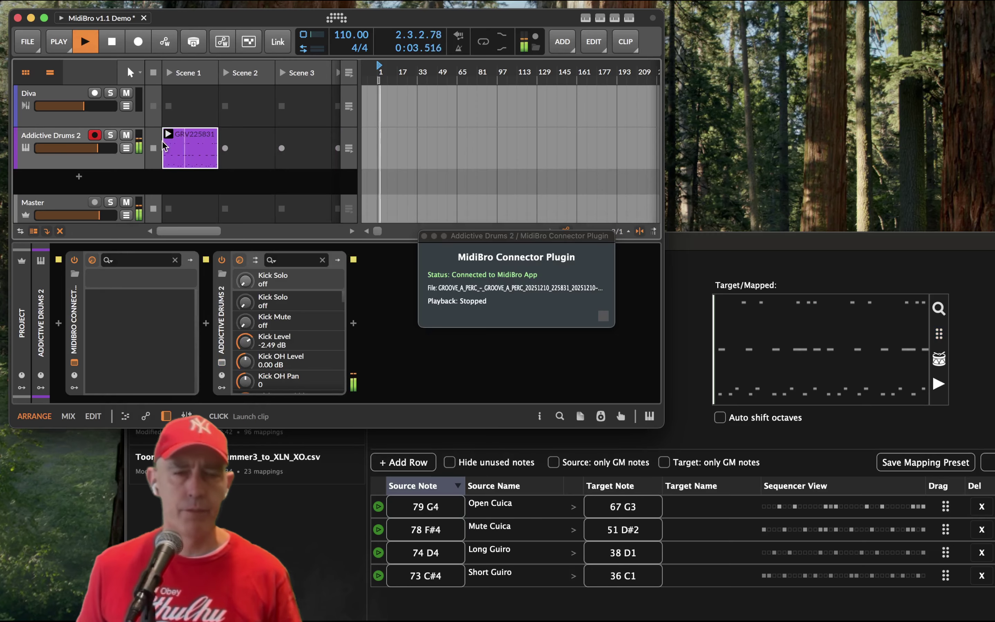
click(156, 151)
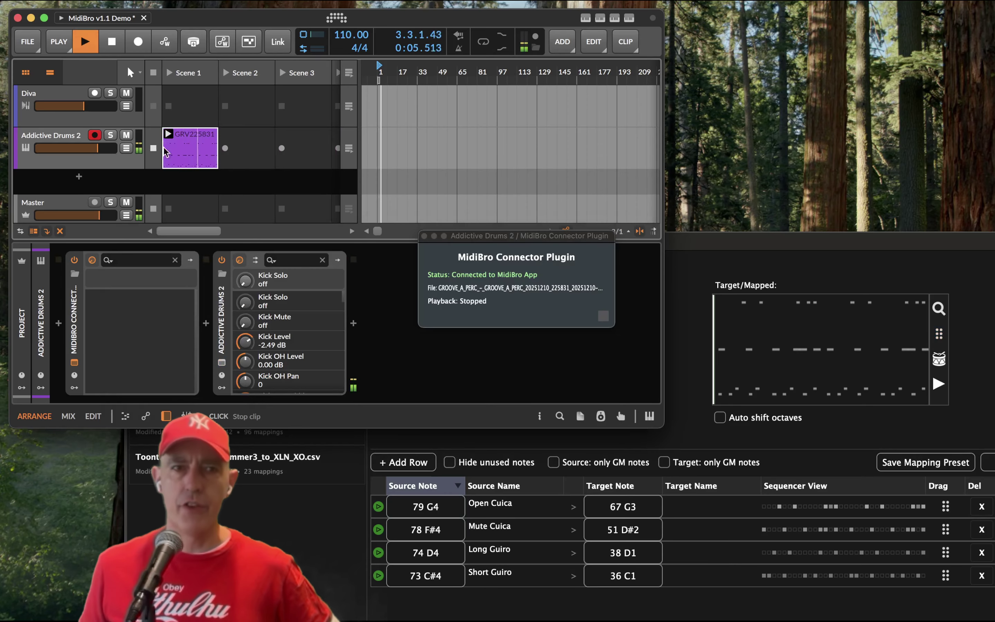
Place the Short Guiro row's pattern alone in the Scene 2 slot of the Addictive Drums 2 track and launch that clip.
drag(741, 250, 600, 103)
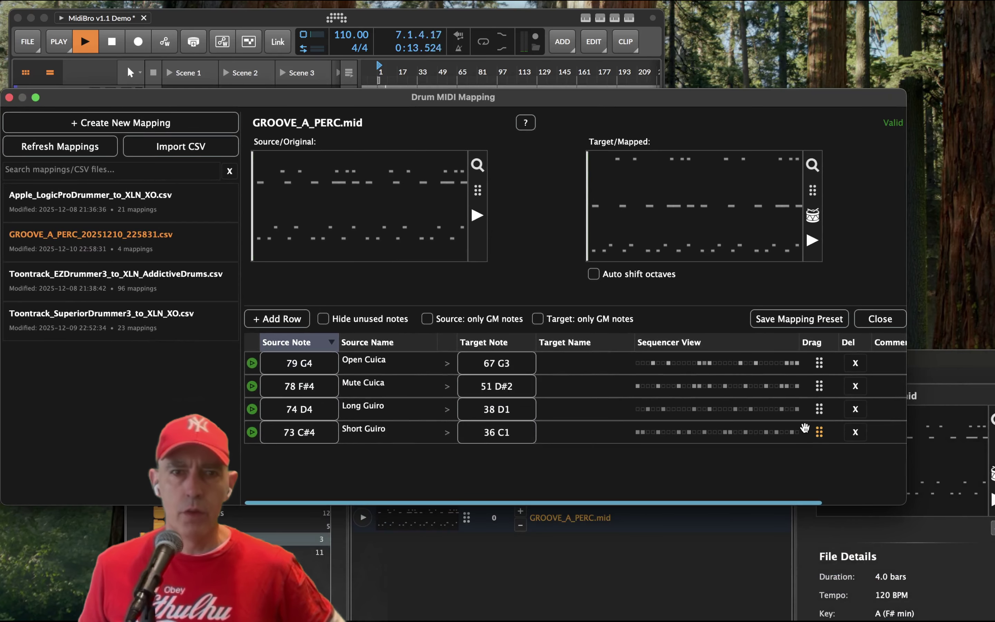
drag(632, 104, 721, 242)
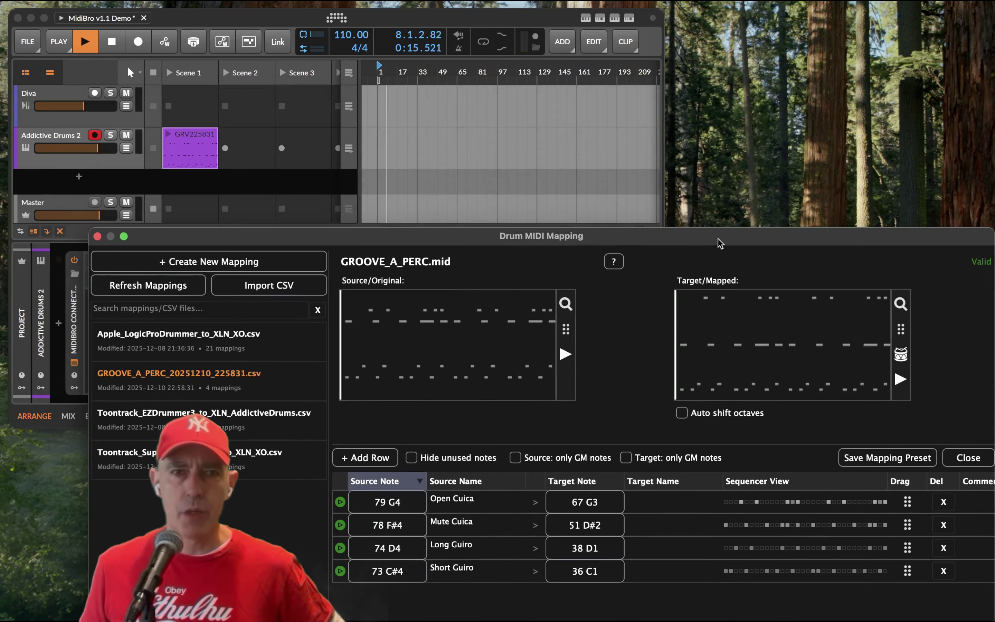
drag(906, 572, 251, 159)
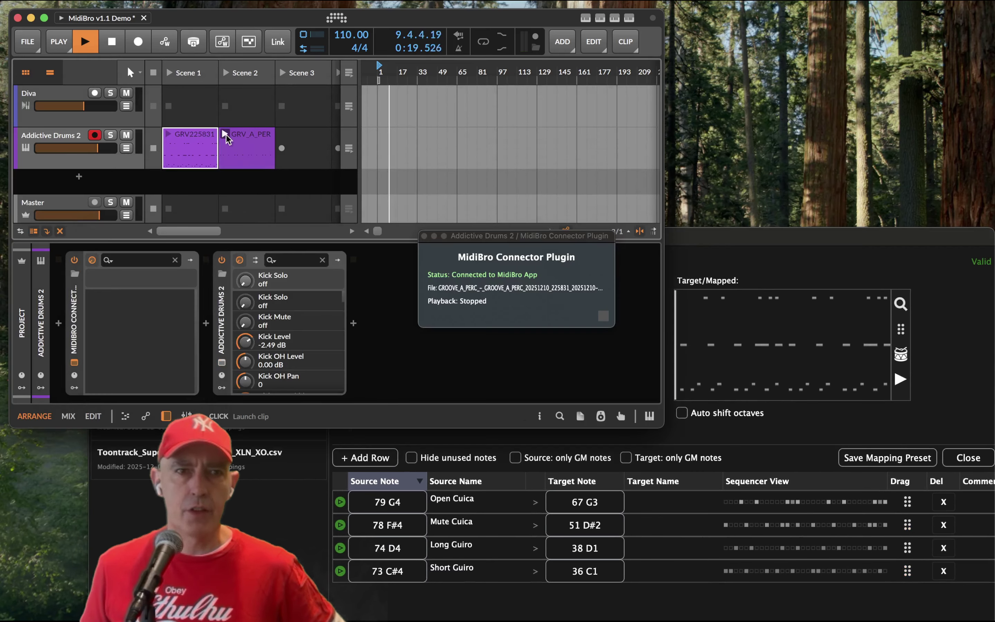
click(226, 135)
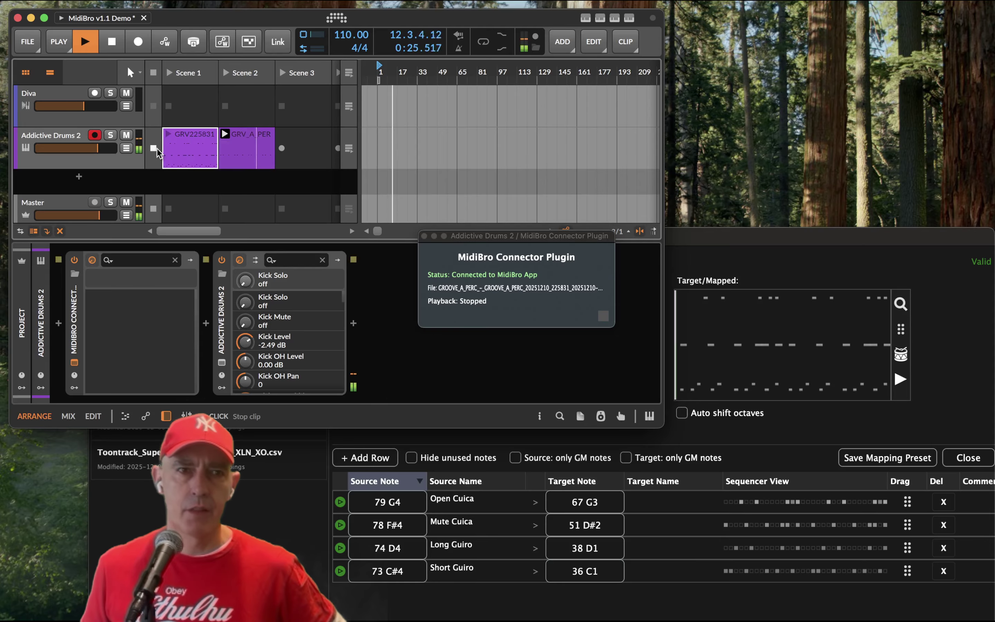
drag(688, 243, 645, 77)
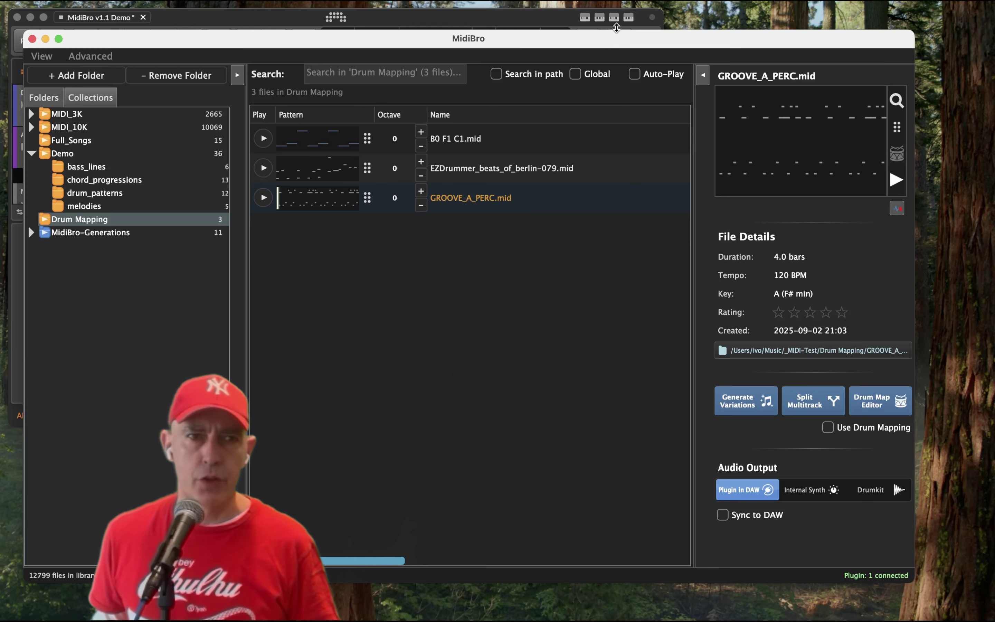
Open Dr_Dre_-_Forgot_About_Dre.mid from the Full_Songs folder in the Multitrack Splitter.
click(77, 141)
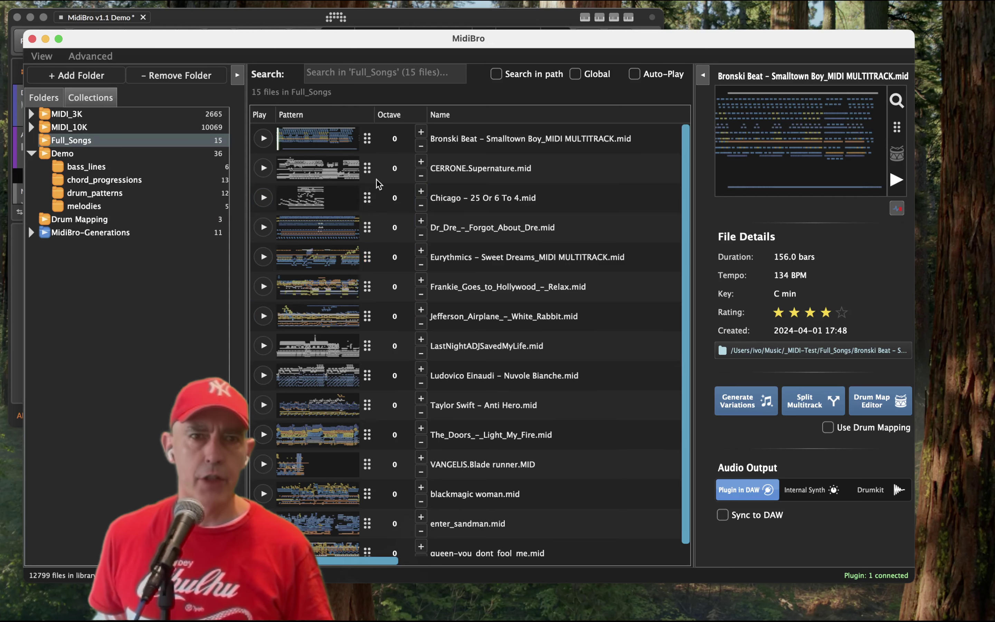
click(313, 227)
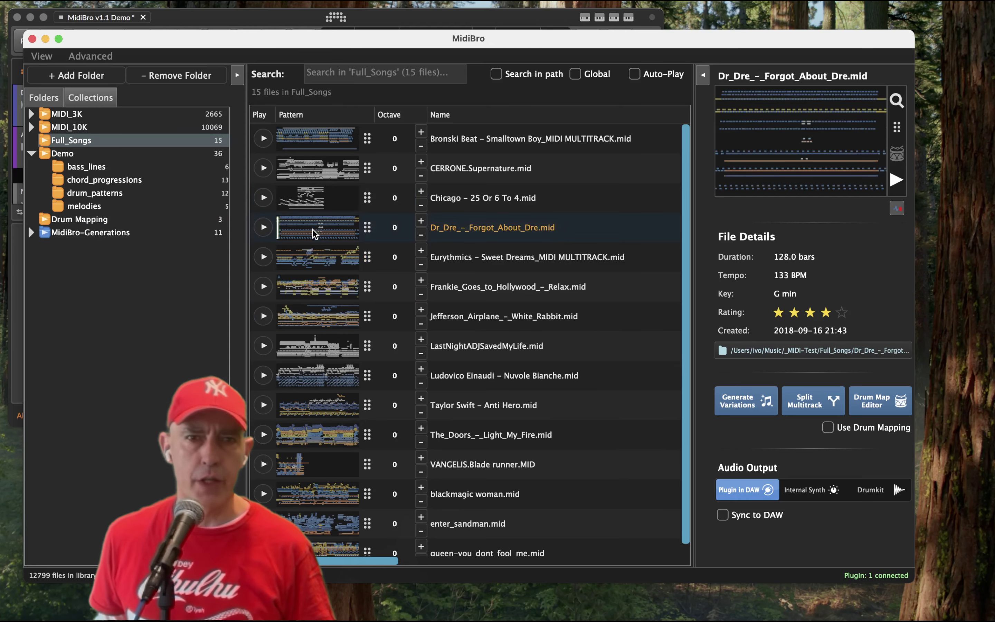
click(804, 405)
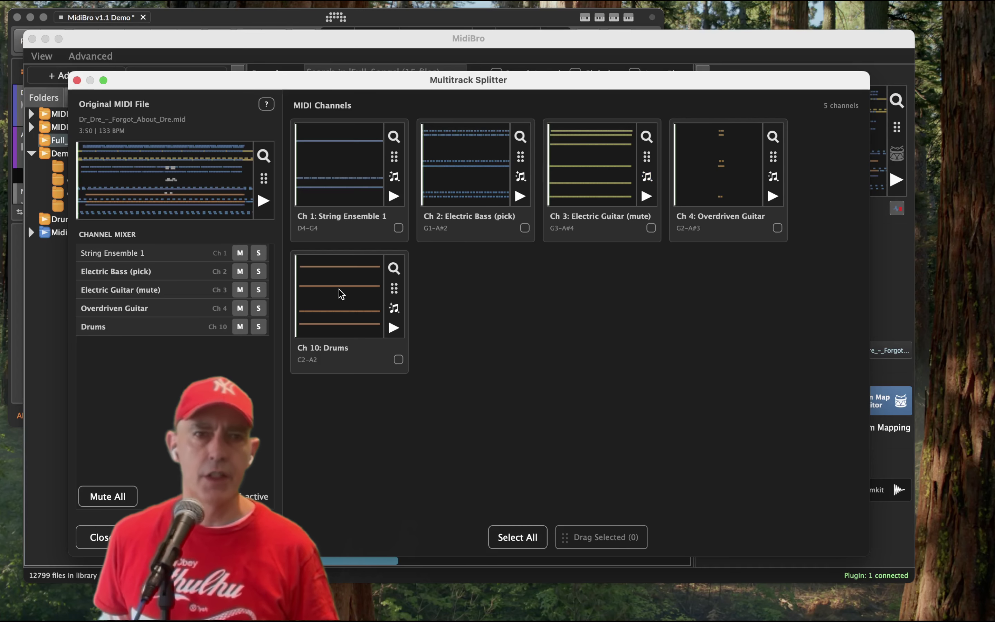
Play the full song in the splitter, soloing the Electric Bass (pick) channel for a moment before stopping playback.
click(260, 202)
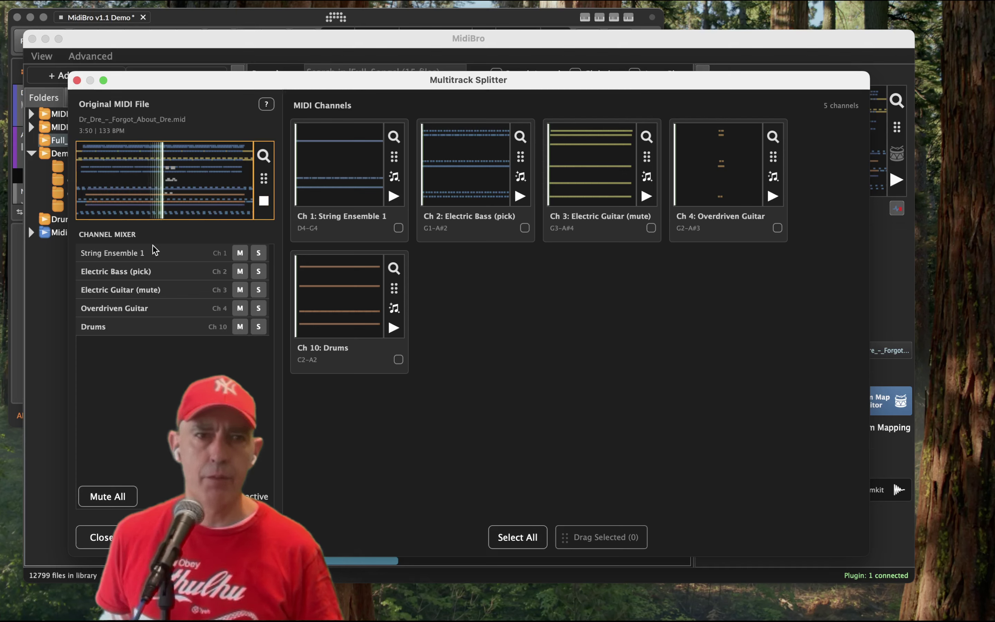
click(257, 275)
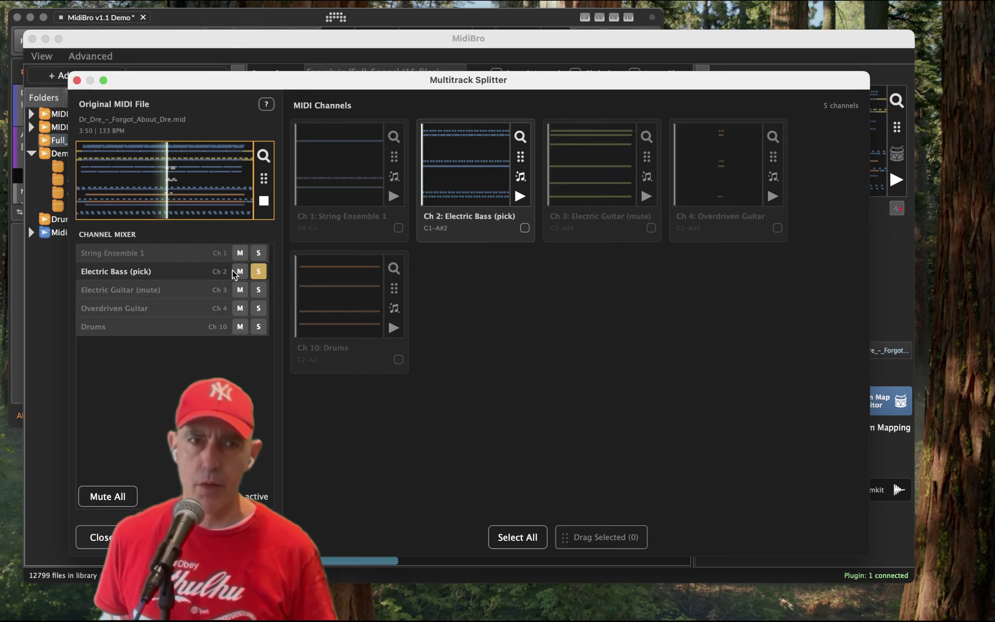
click(254, 272)
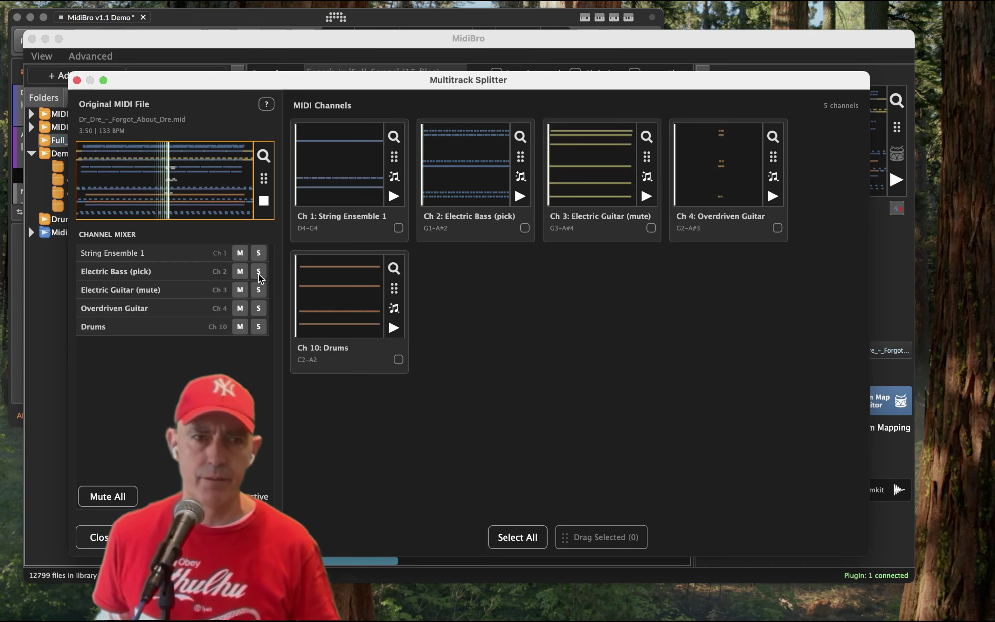
click(263, 203)
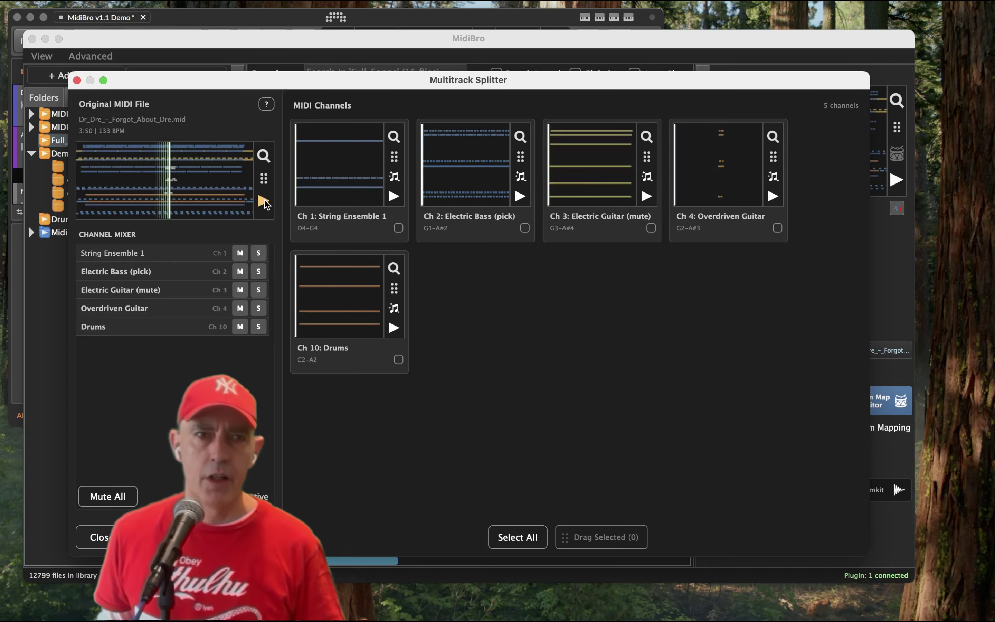
Place the Ch 2 Electric Bass (pick) part in the Diva track's Scene 1 slot without importing tempo automation, and launch the clip.
drag(279, 86, 466, 247)
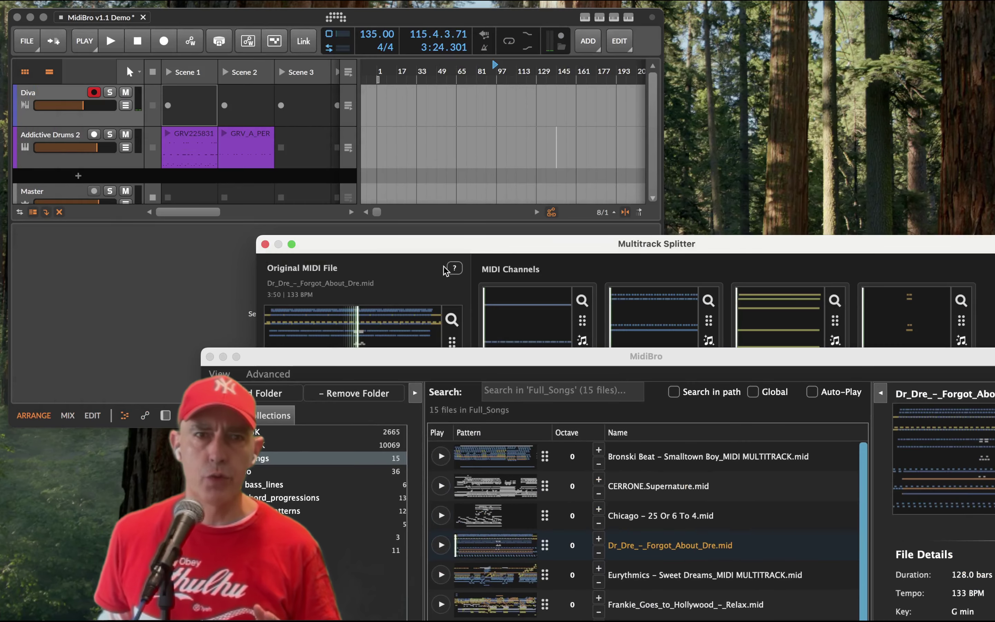
click(607, 257)
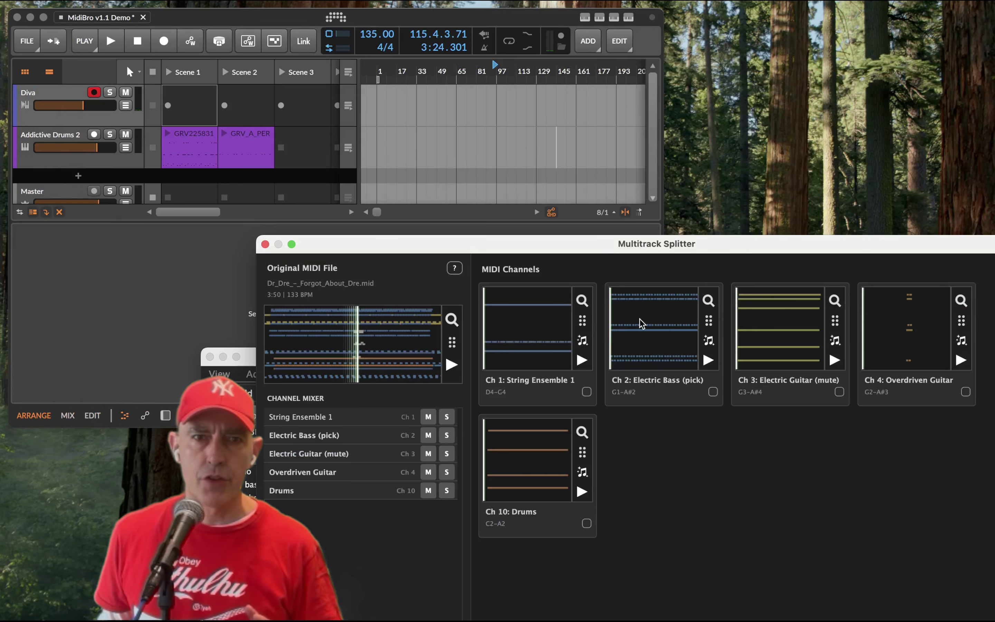
drag(716, 320, 203, 106)
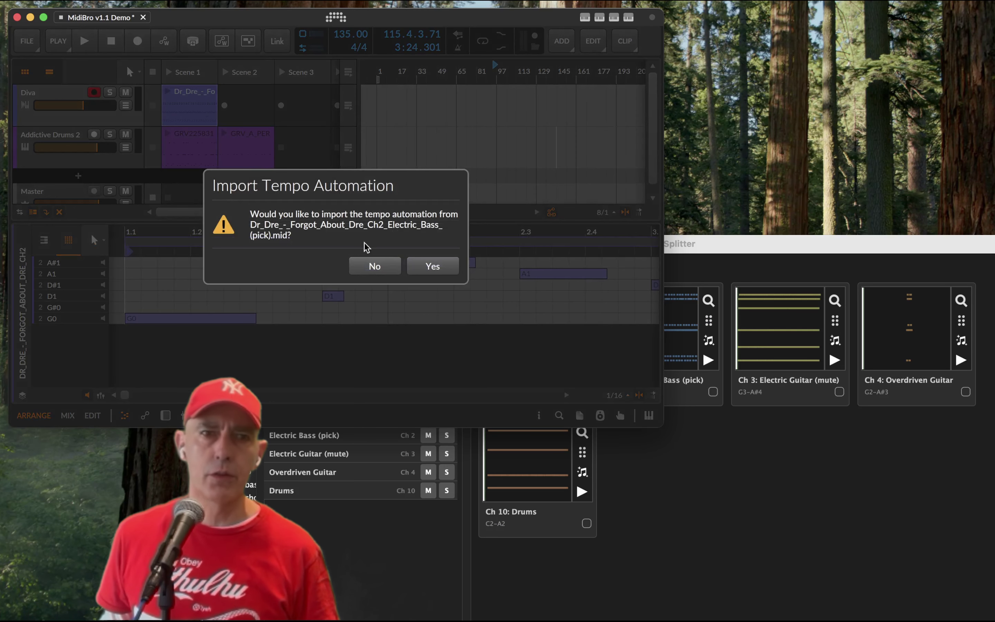
click(376, 265)
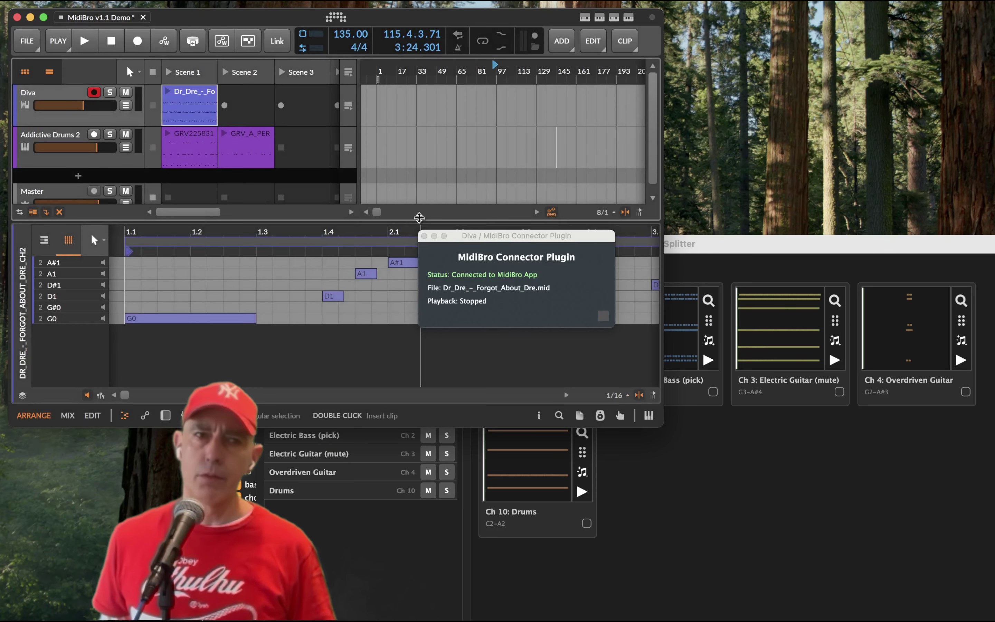
click(169, 97)
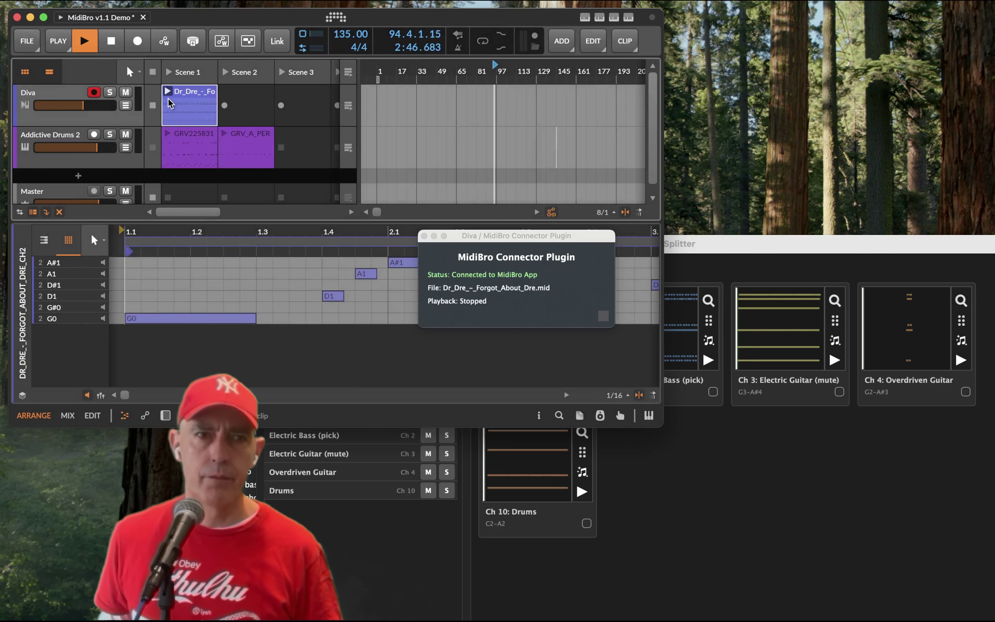
drag(305, 236, 238, 212)
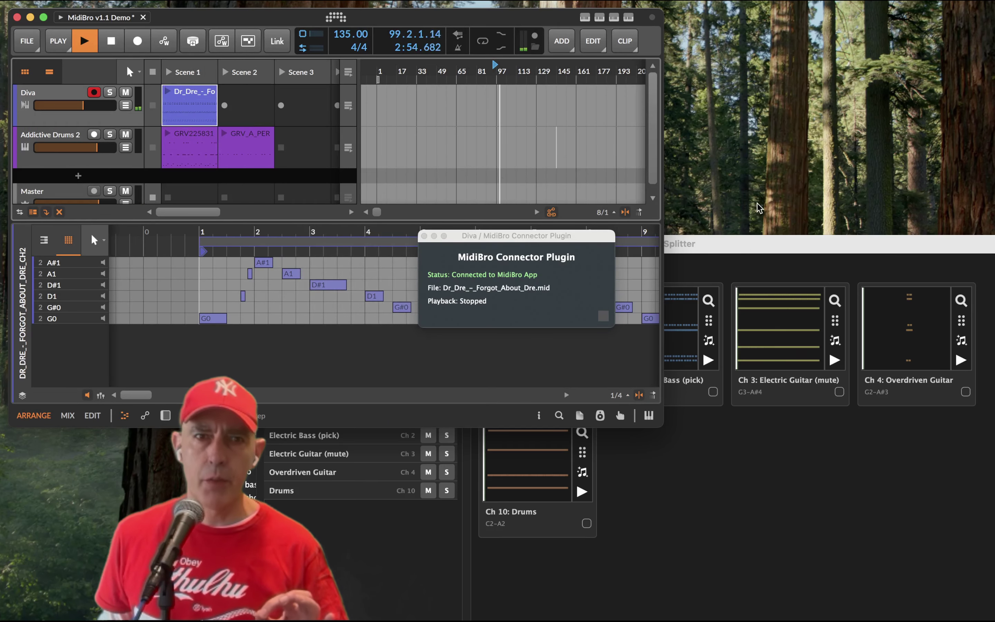
Generate variations of the Ch 2 Electric Bass (pick) part using the Melody Variation (Markov) method.
drag(752, 244, 622, 55)
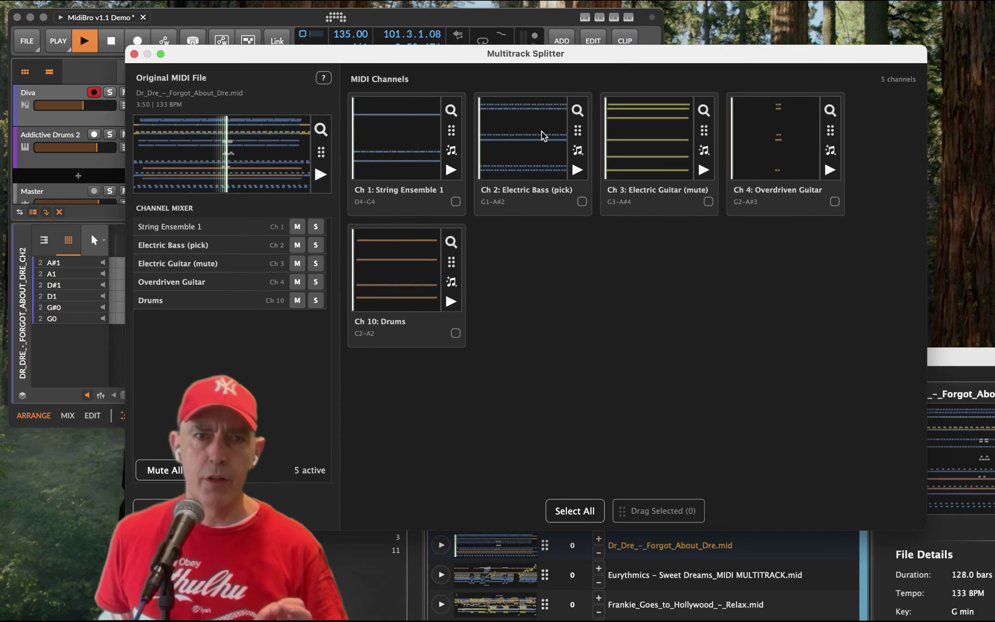
click(578, 153)
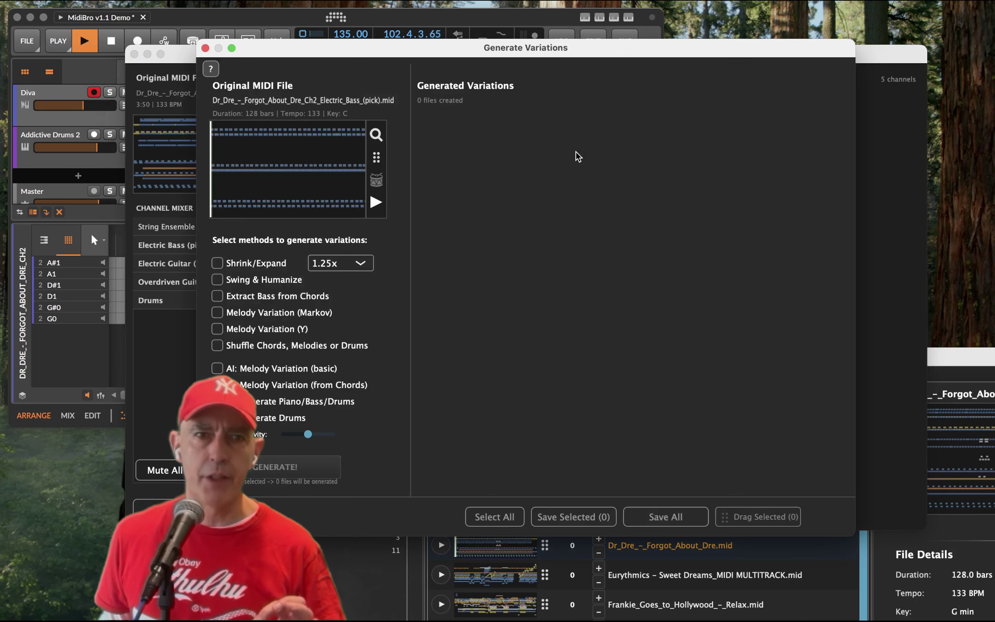
click(265, 319)
click(302, 466)
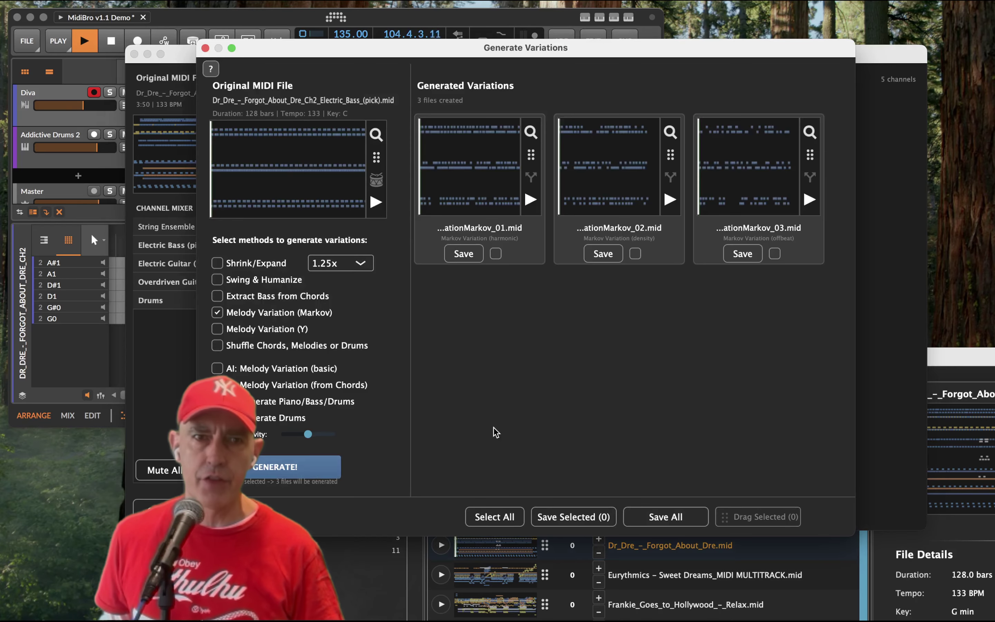
Audition the second Markov variation (density) and close the Generate Variations window.
click(669, 201)
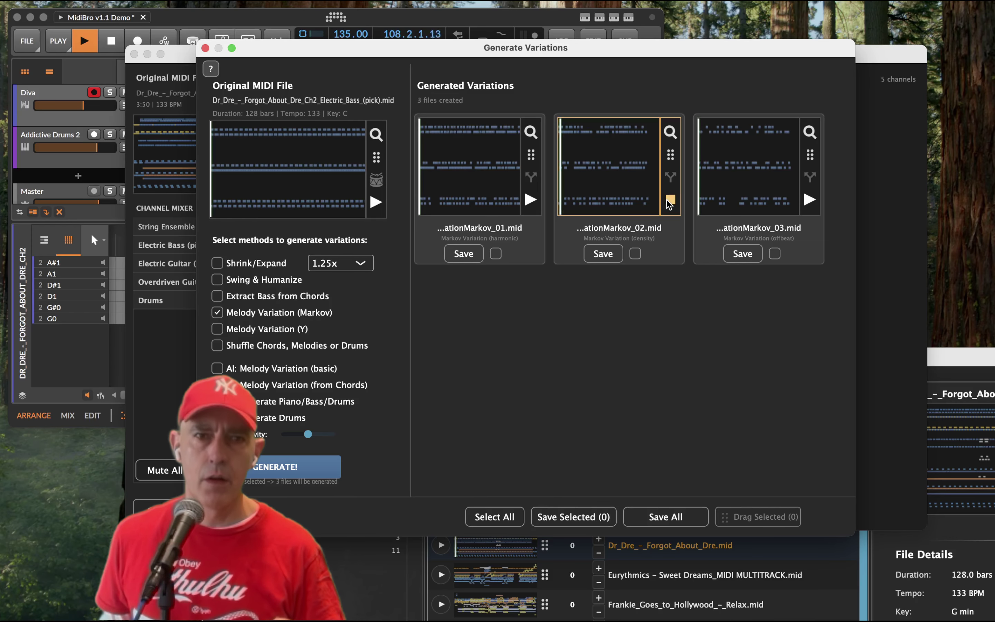
click(670, 201)
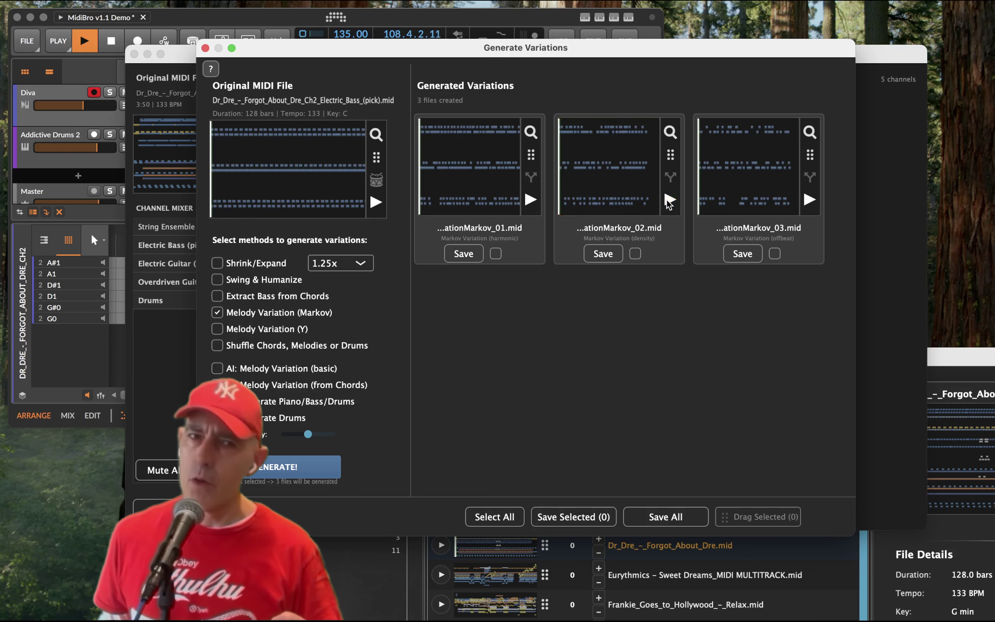
click(205, 48)
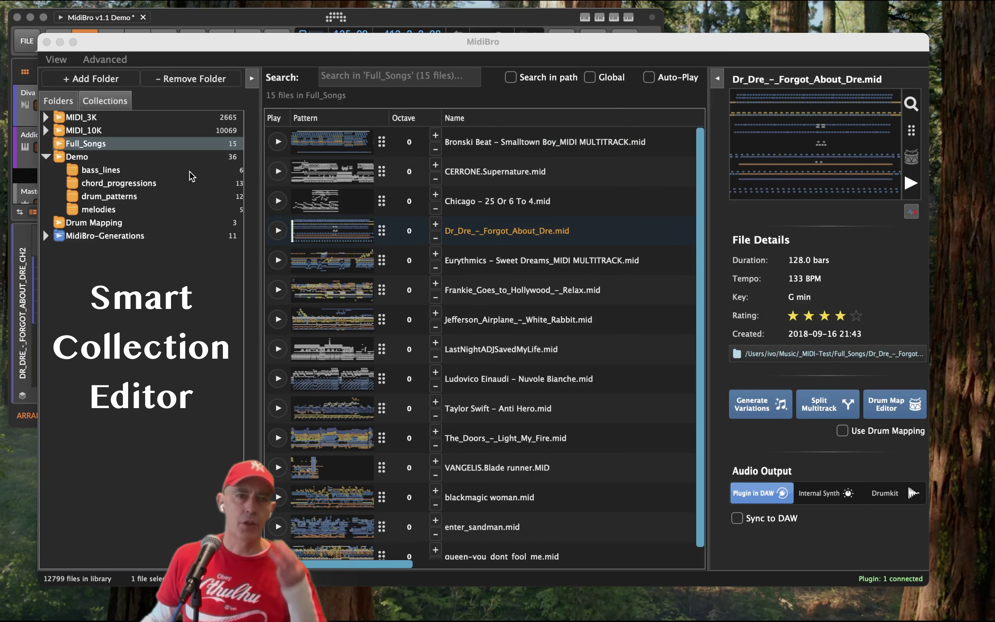
Browse the smart collections, viewing the files in Arpeggios & Sequences and in Bass.
click(105, 101)
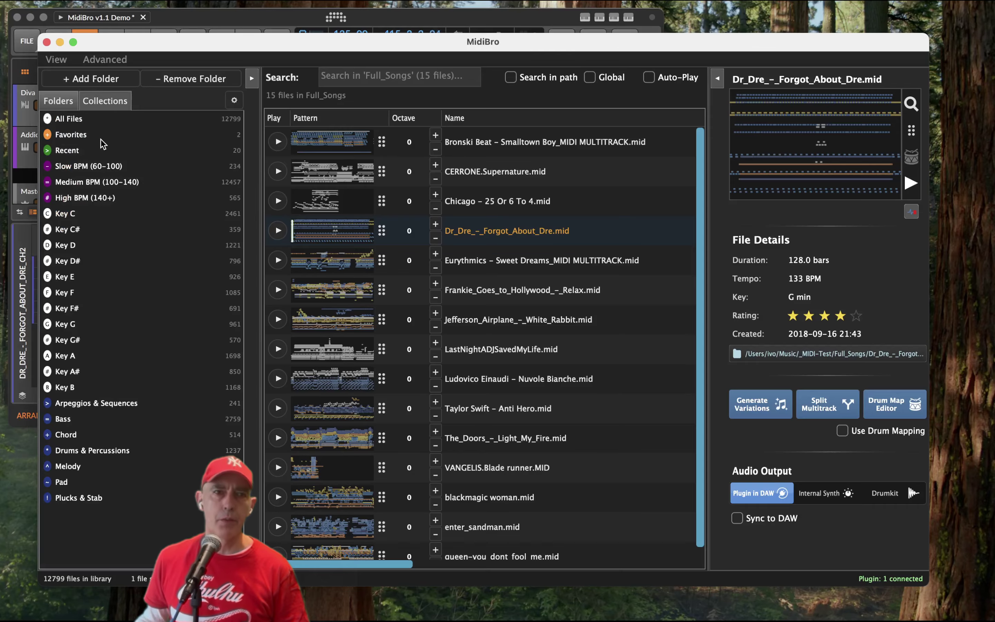
click(77, 398)
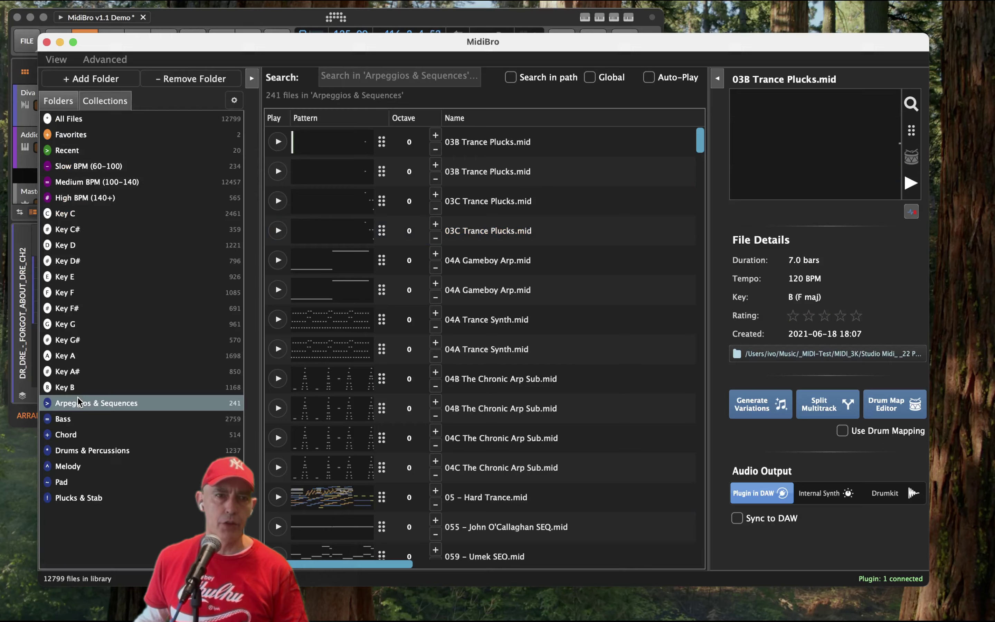
click(82, 419)
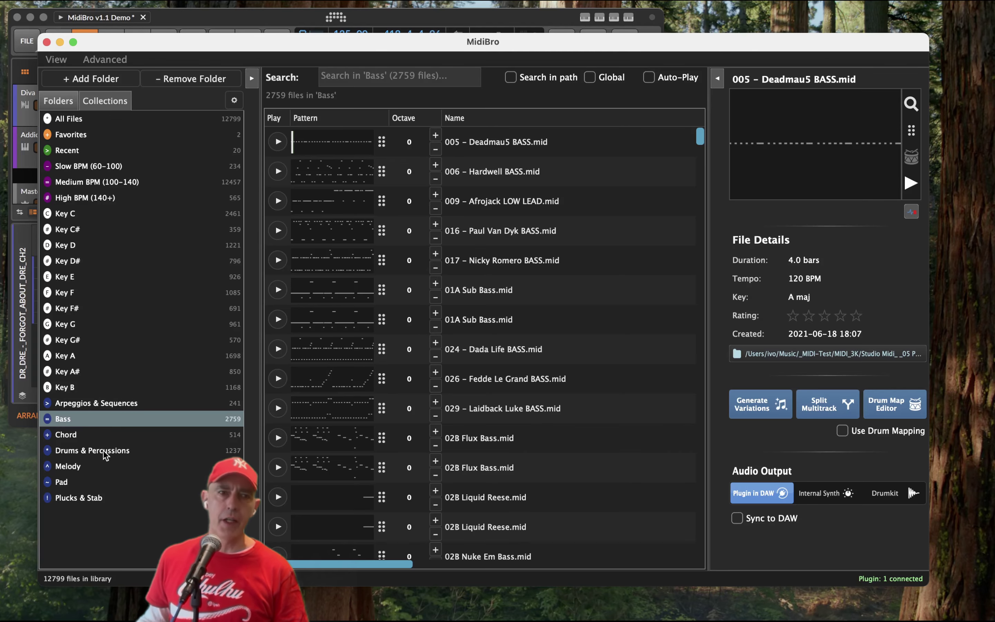
Open the Smart Collection Editor and add a new collection named SnareClaps.
click(234, 106)
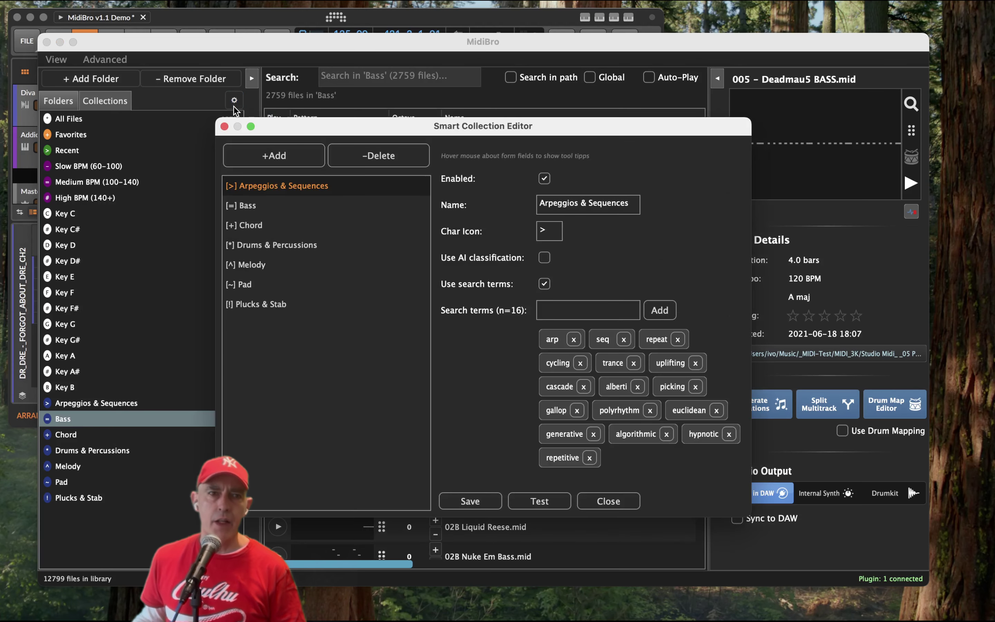
drag(311, 128, 263, 109)
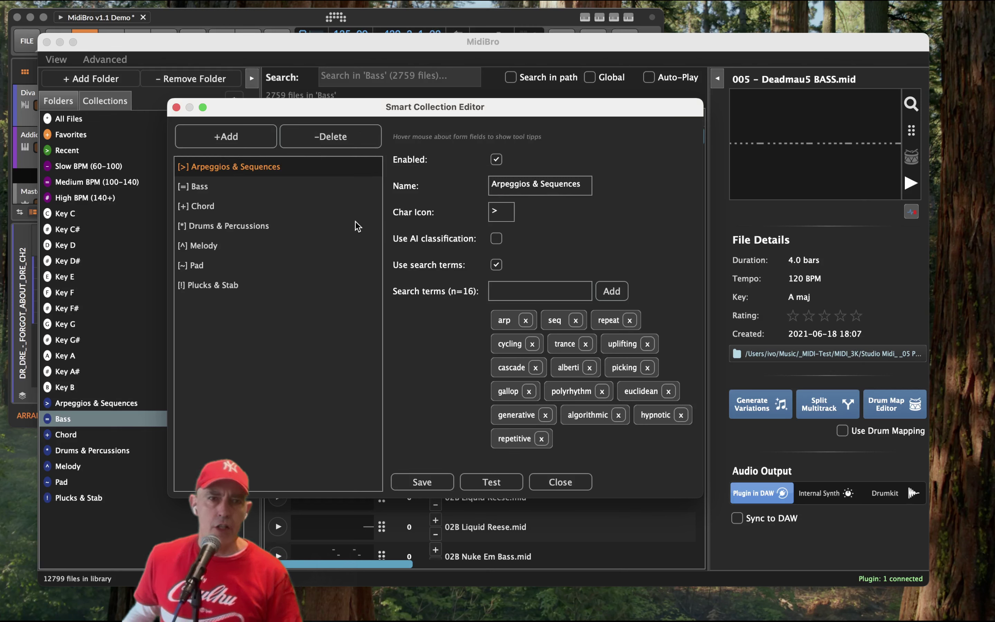
click(248, 141)
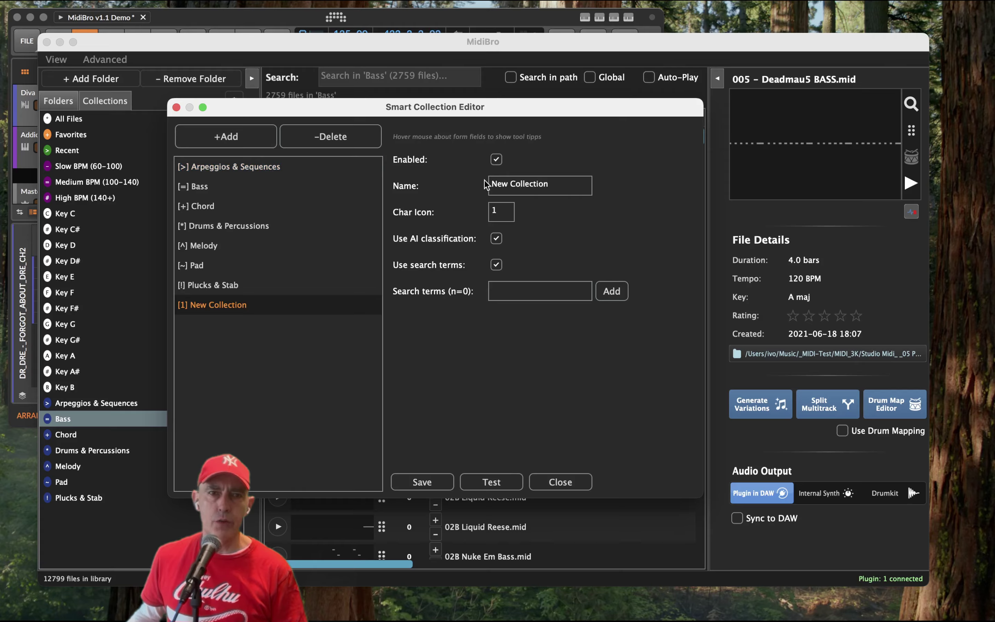
click(553, 186)
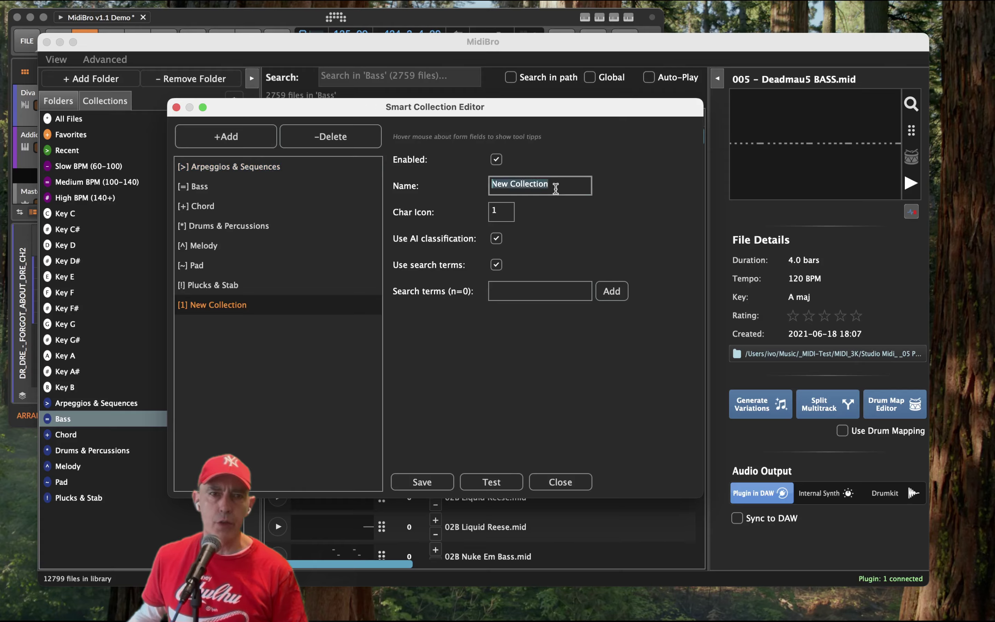
drag(555, 187, 486, 182)
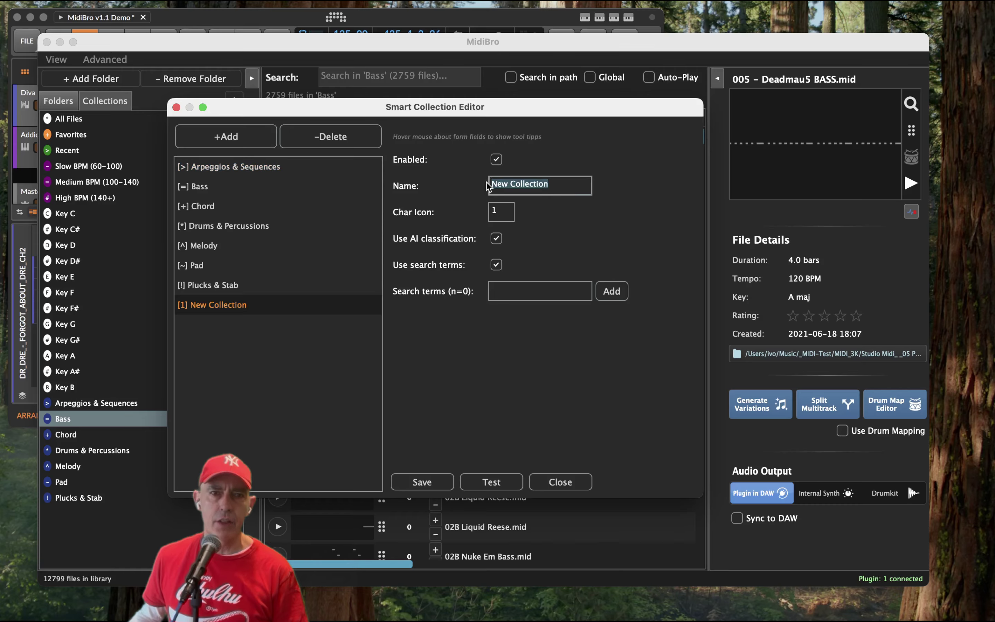
text(SnareClaps)
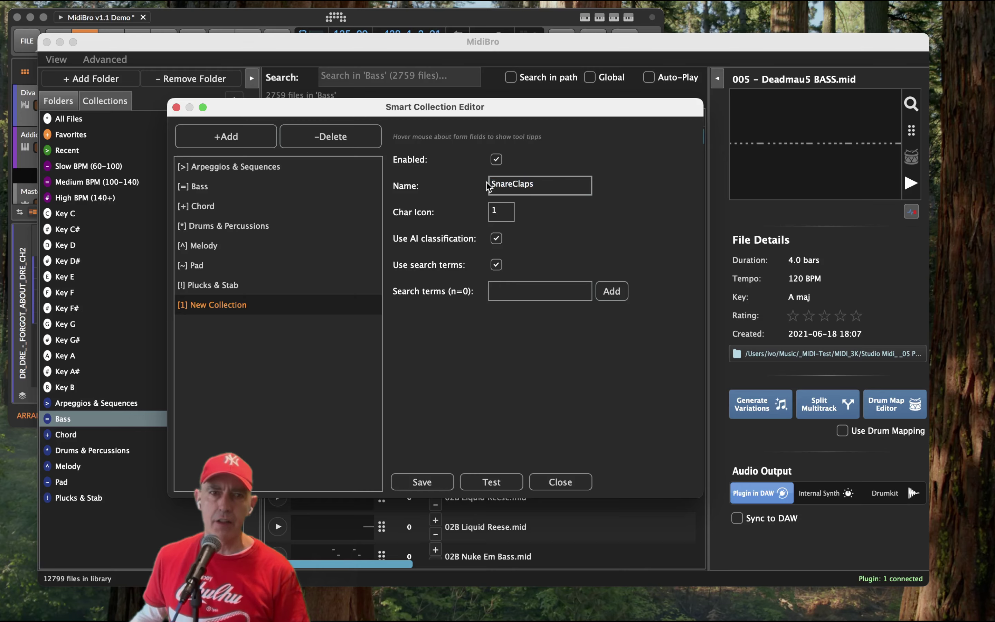
Set the SnareClaps collection's character icon to S and disable its AI classification.
click(499, 212)
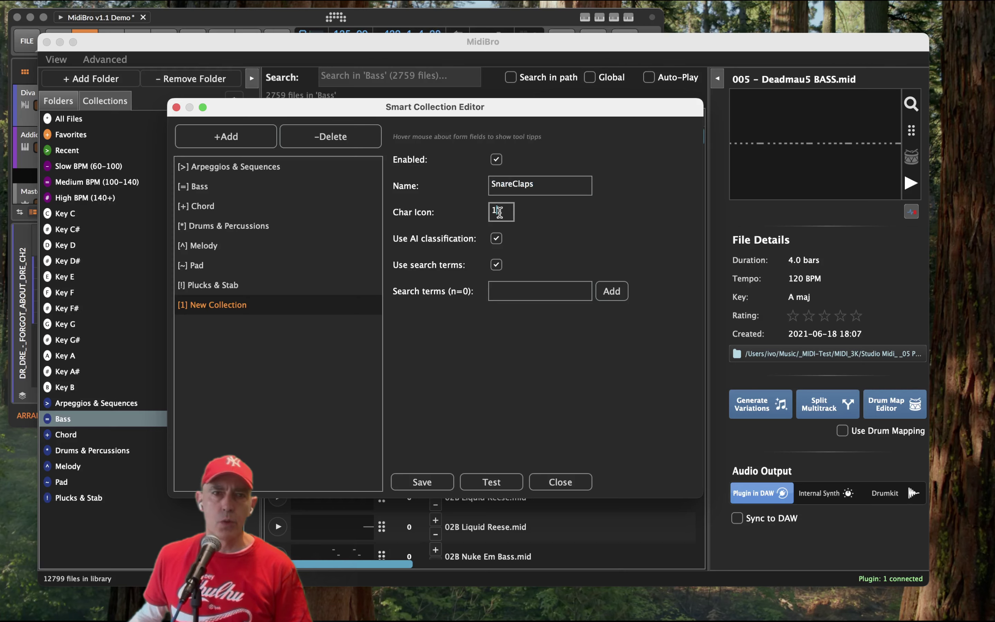
text(S)
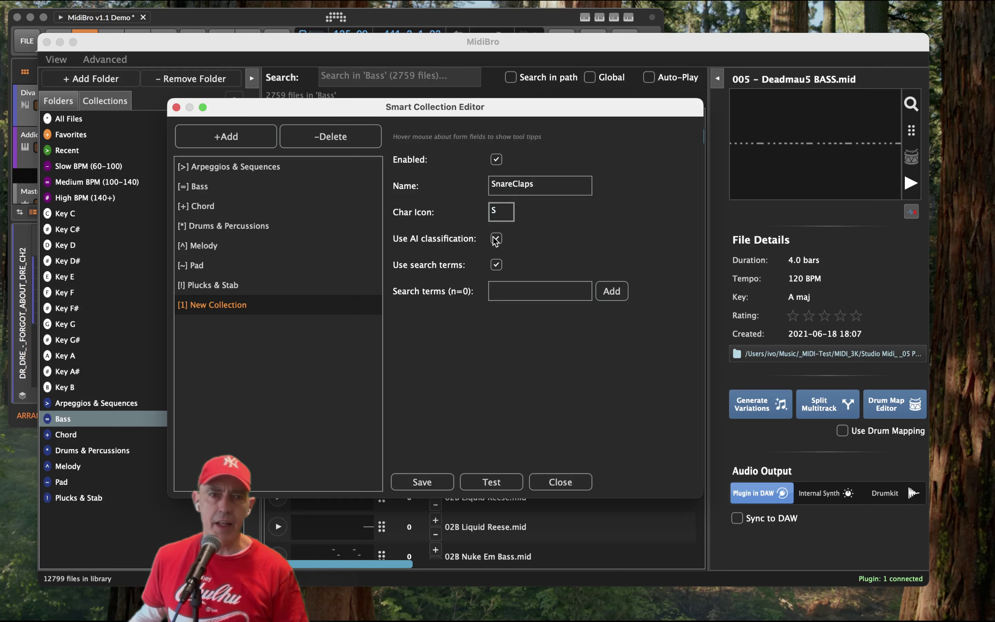
mouse_move(496, 241)
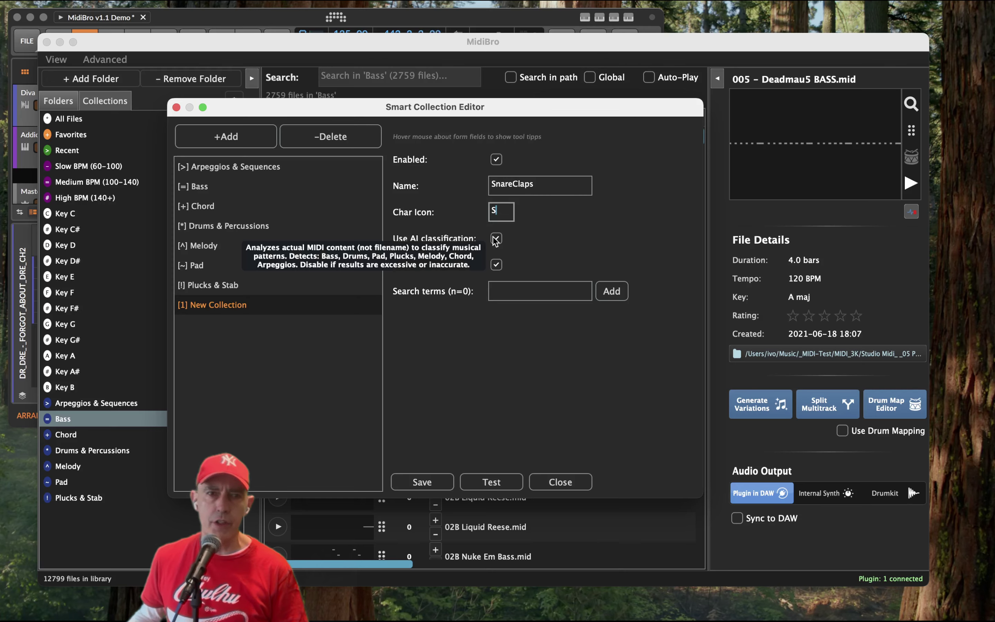
click(496, 239)
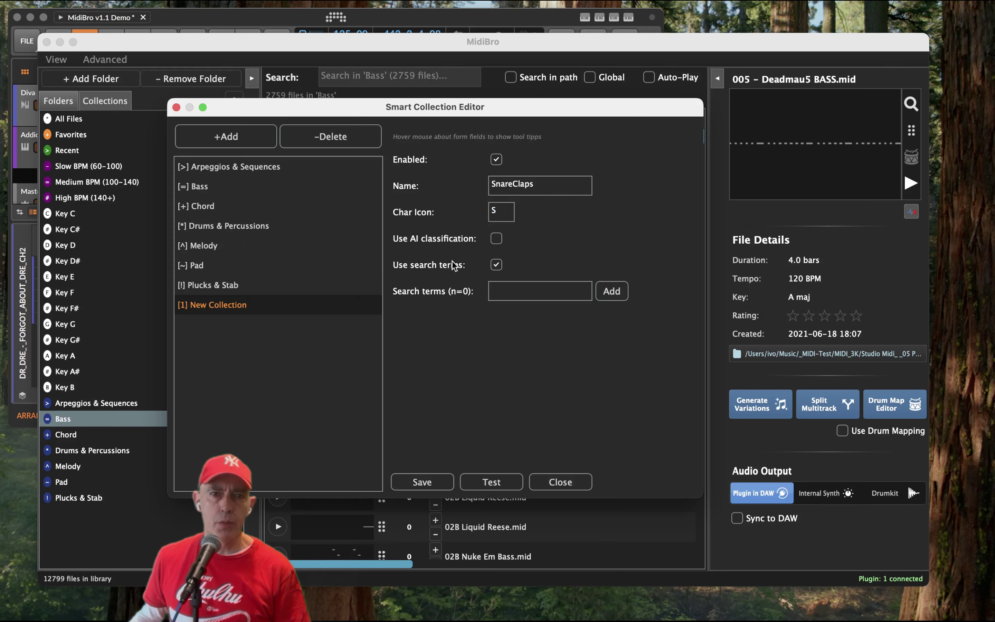
Add the search terms snare, clap and hit to the SnareClaps collection.
click(505, 289)
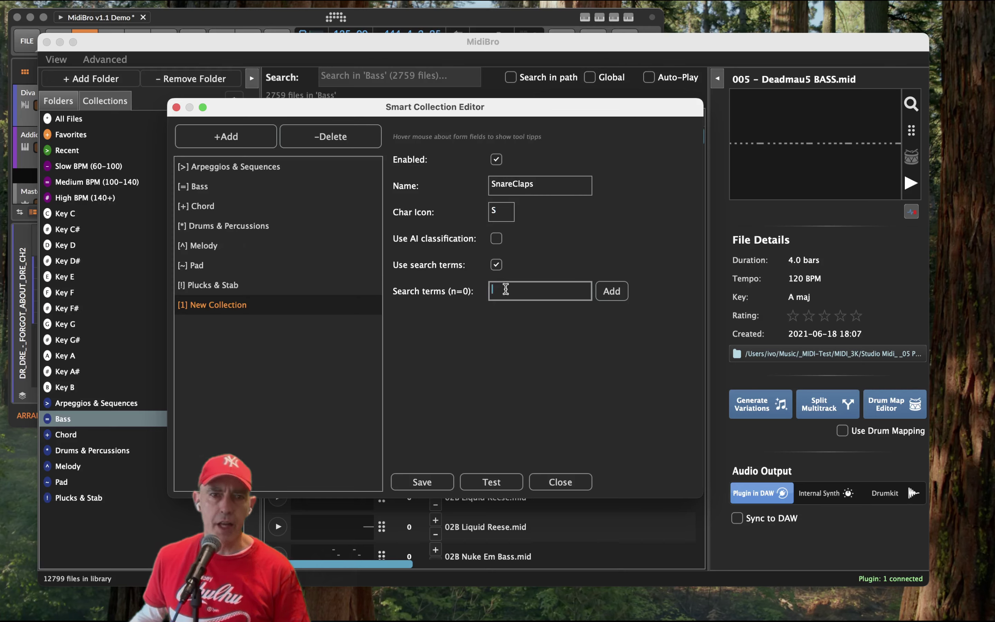
text(snare)
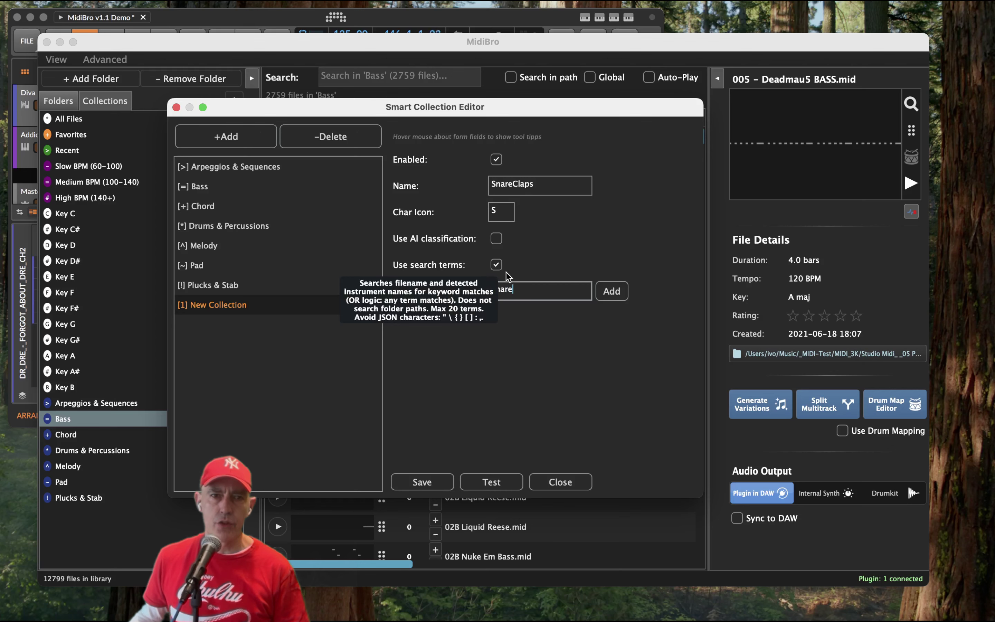
click(611, 291)
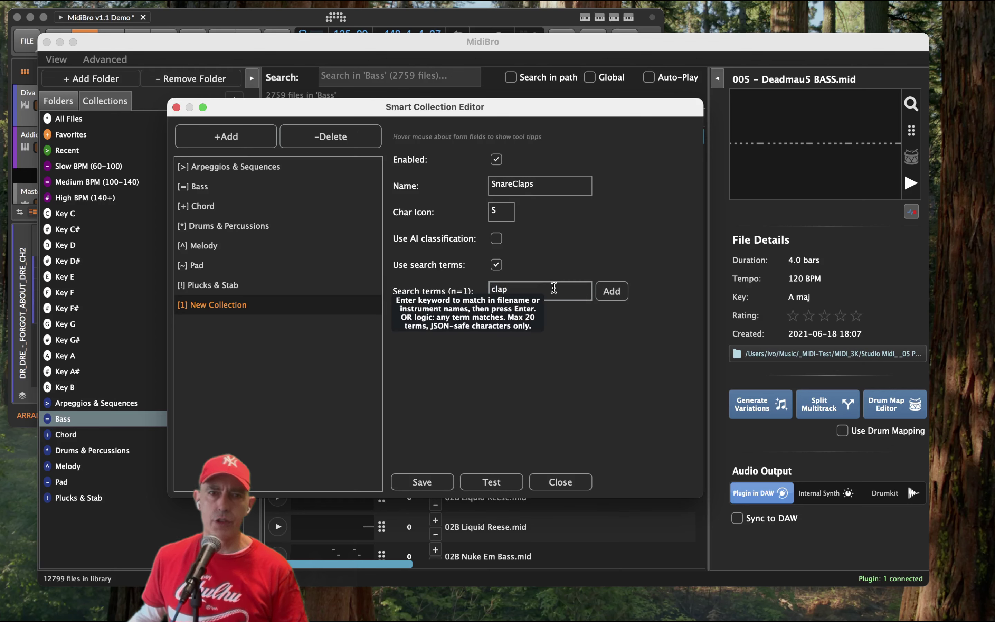
click(610, 293)
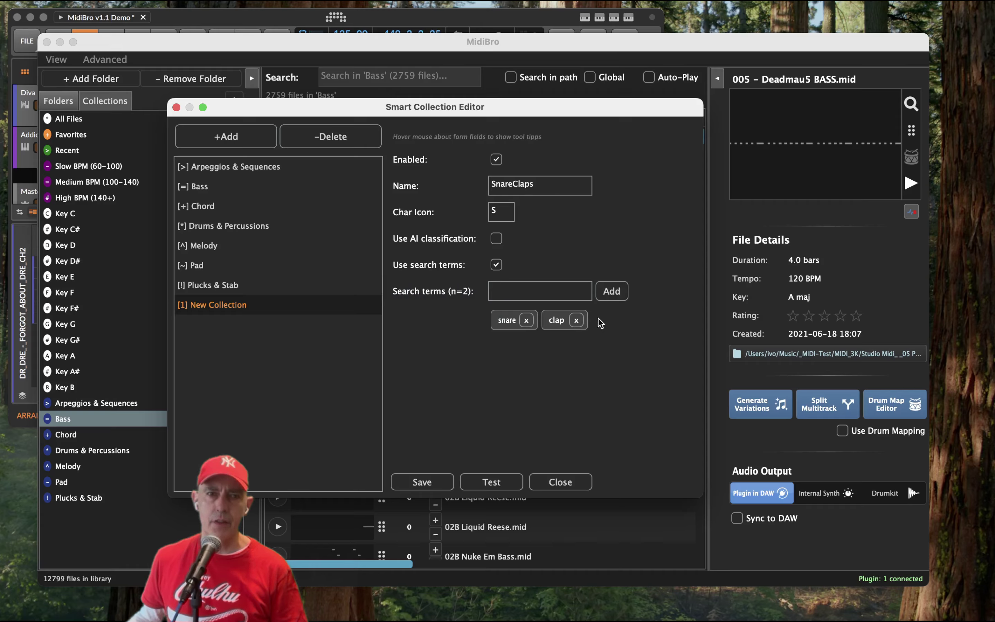
click(557, 292)
text(hit)
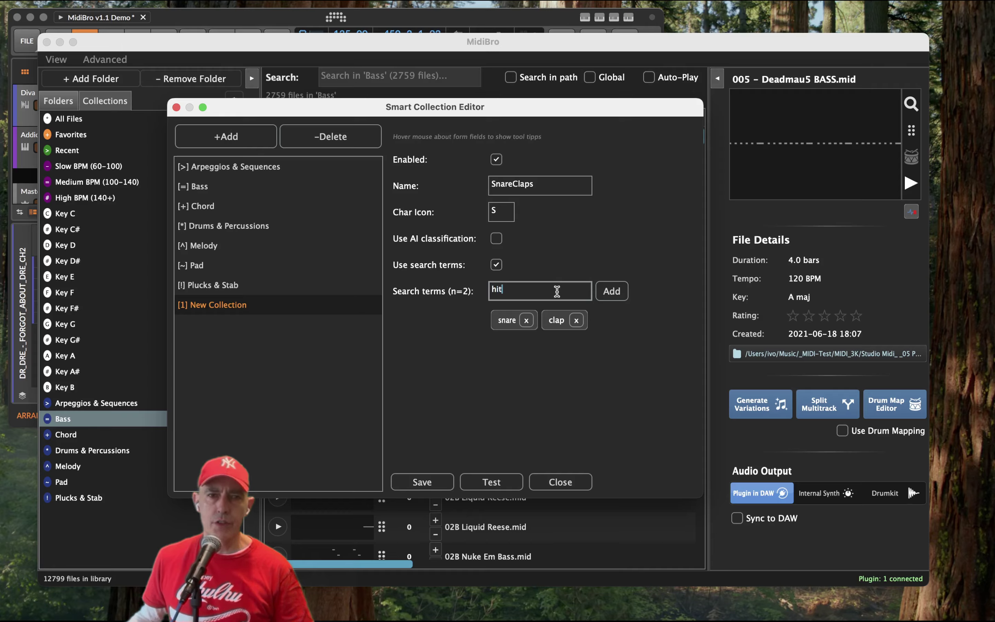
click(614, 292)
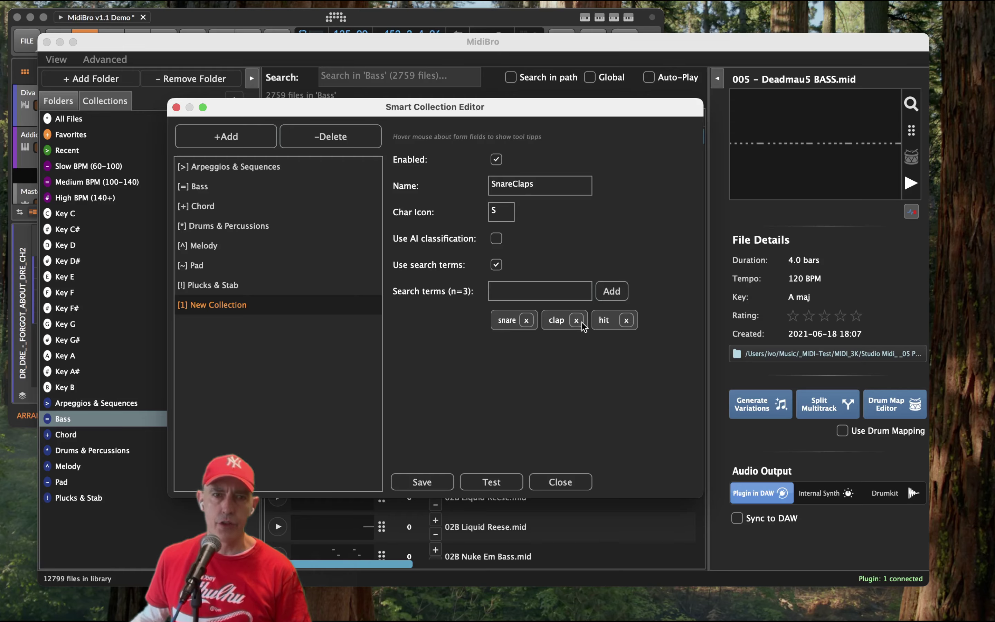
Test the SnareClaps collection's matches, then save the collections and close the editor.
click(485, 480)
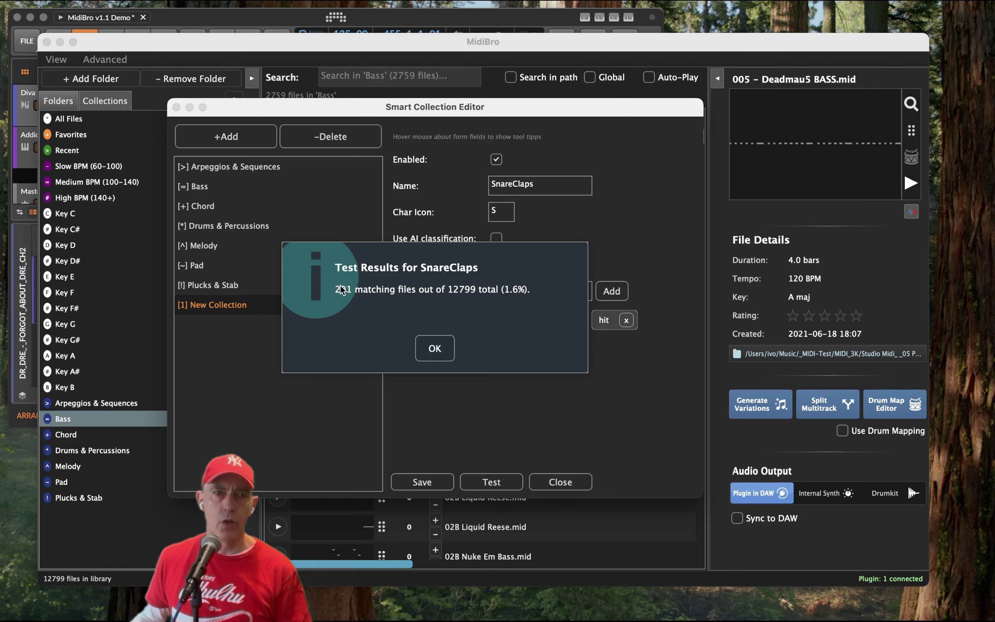
click(430, 348)
click(424, 482)
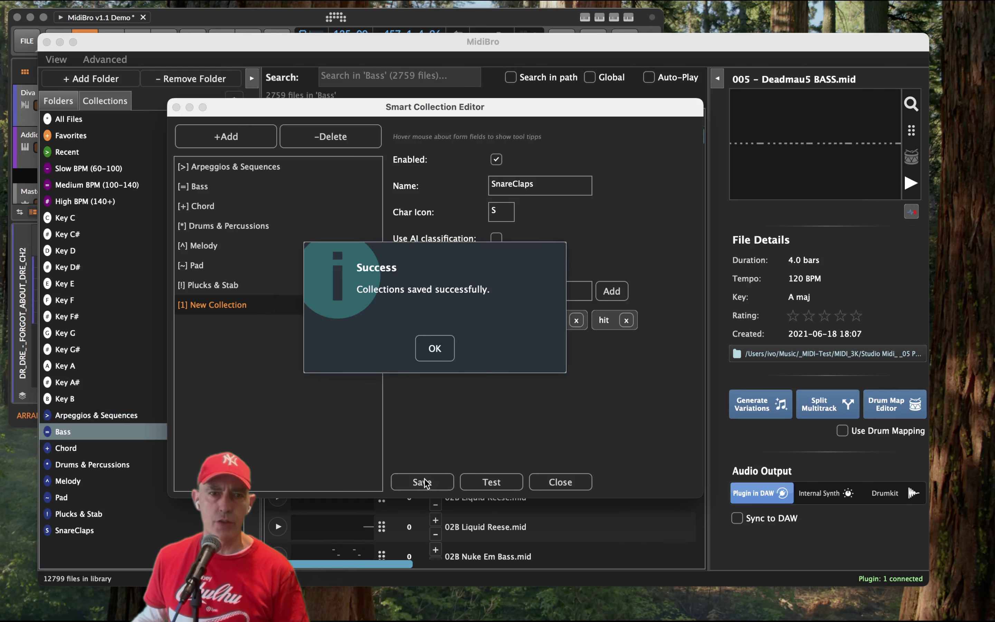
click(449, 355)
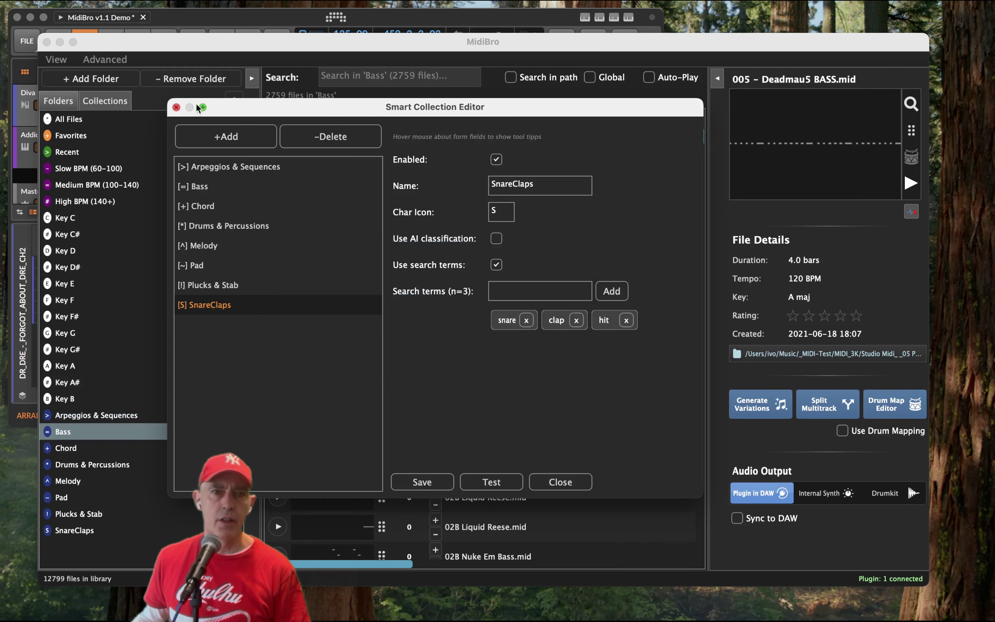
click(176, 107)
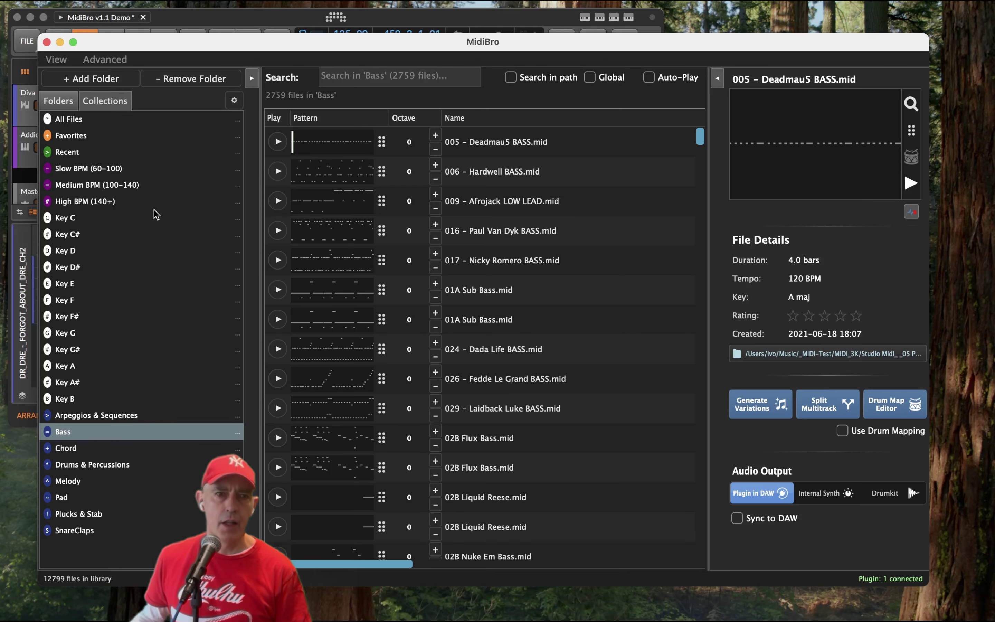
Browse the files in the SnareClaps collection, previewing the patterns of 01B Snare.mid and 02A Clap.mid.
click(83, 531)
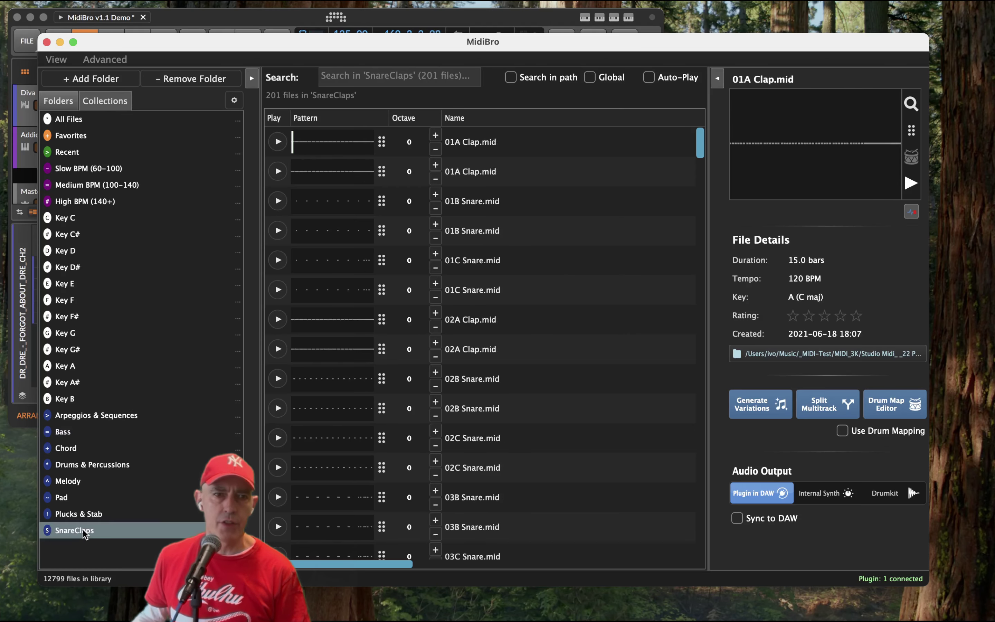
click(350, 204)
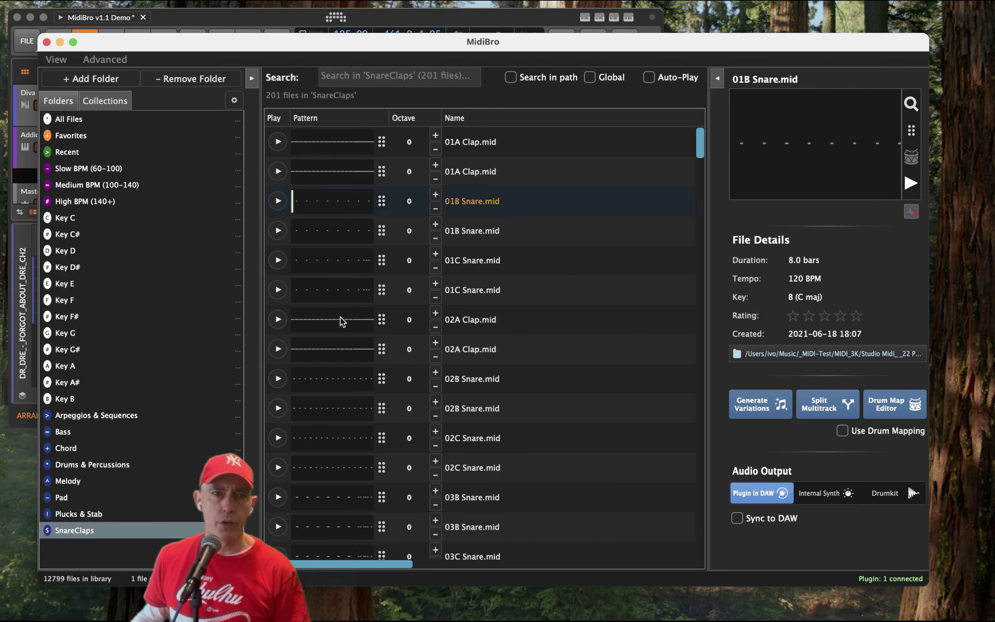
click(329, 348)
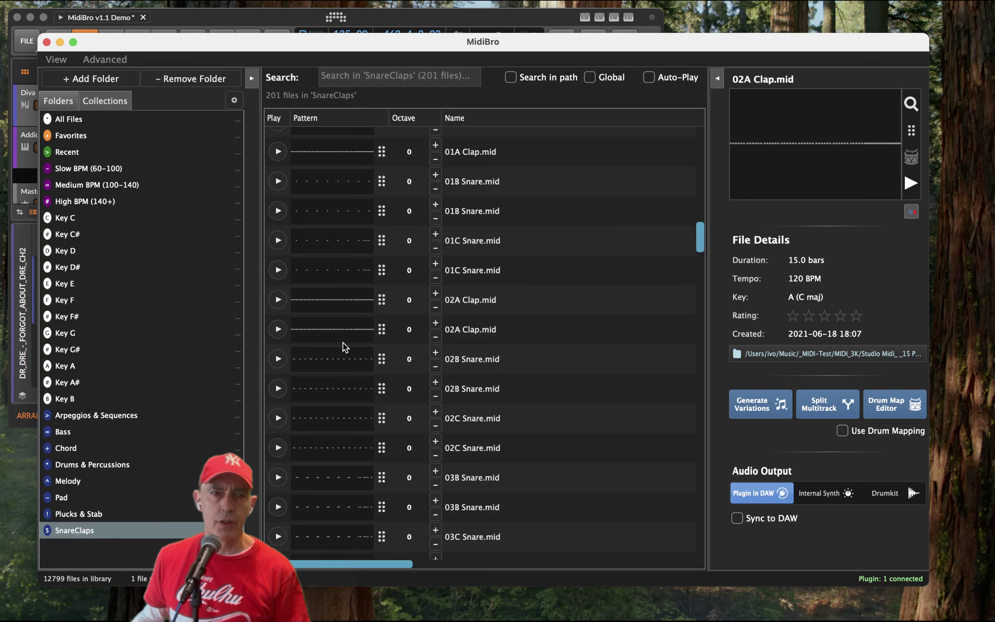
scroll(343, 342, down, 15)
scroll(343, 342, down, 10)
scroll(349, 339, left, 2)
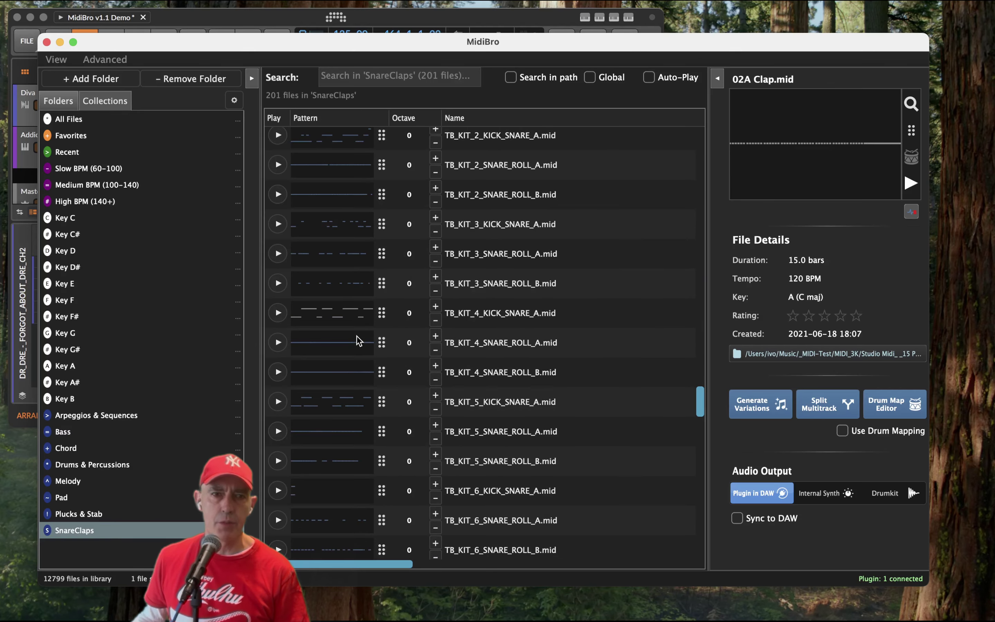
scroll(356, 336, down, 5)
scroll(357, 335, up, 20)
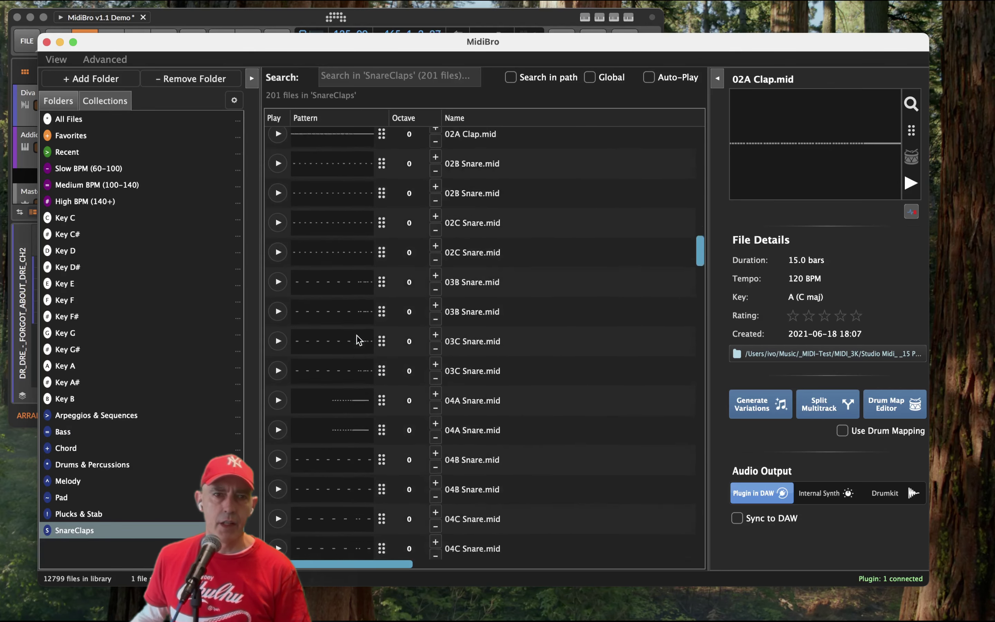
scroll(356, 335, down, 20)
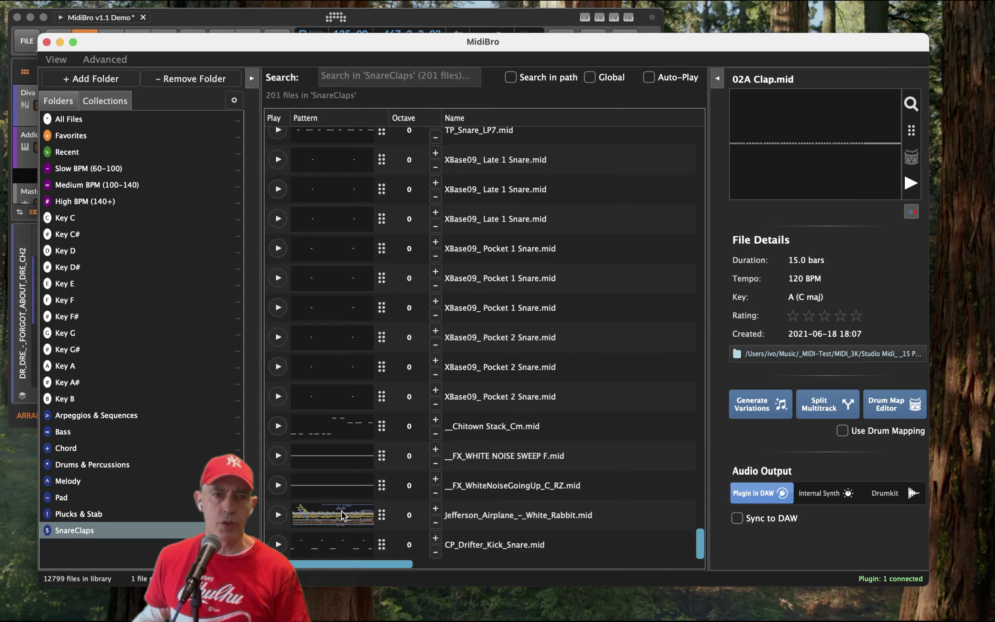
scroll(356, 436, up, 20)
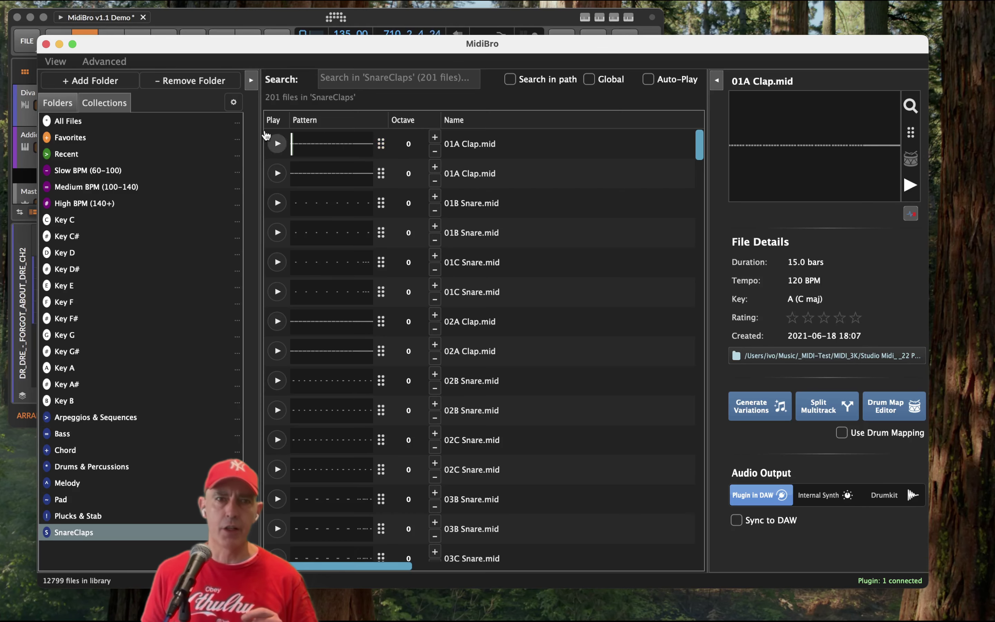
Return to the library folders, select CERRONE.Supernature.mid in Full_Songs and widen the file details area.
click(57, 104)
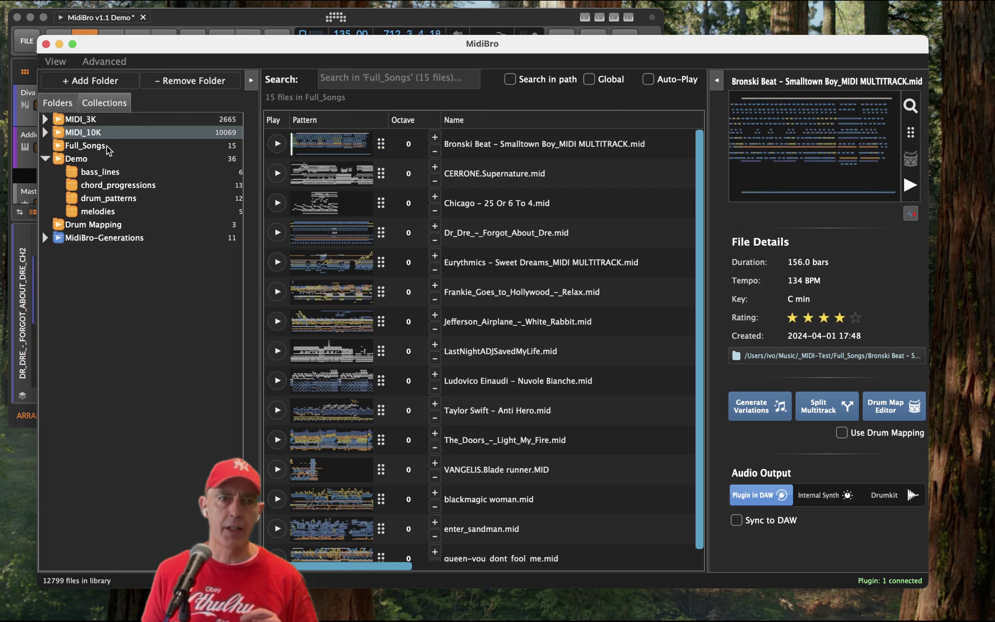
right_click(89, 134)
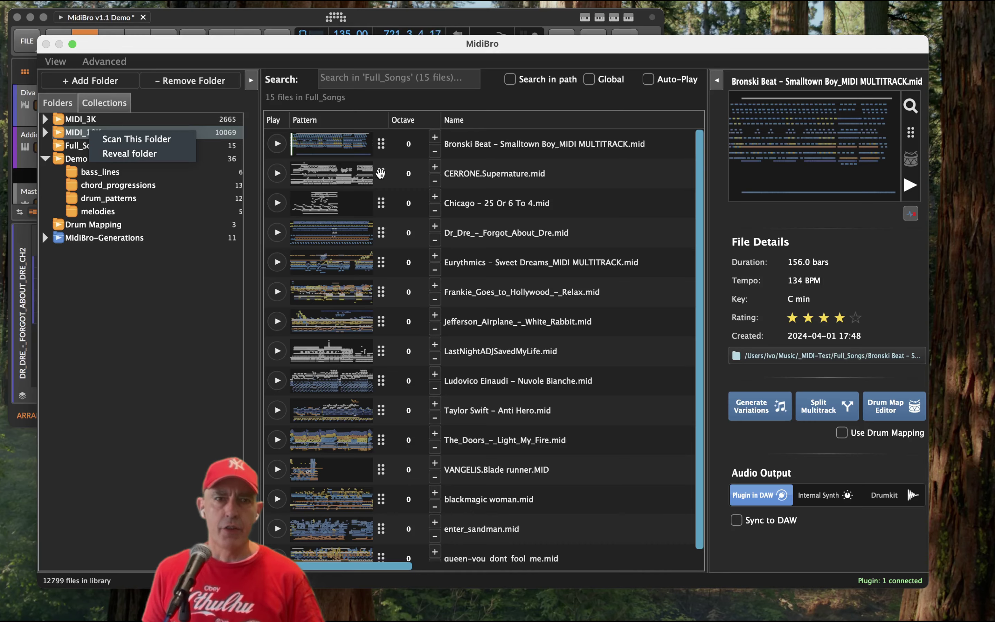
click(379, 175)
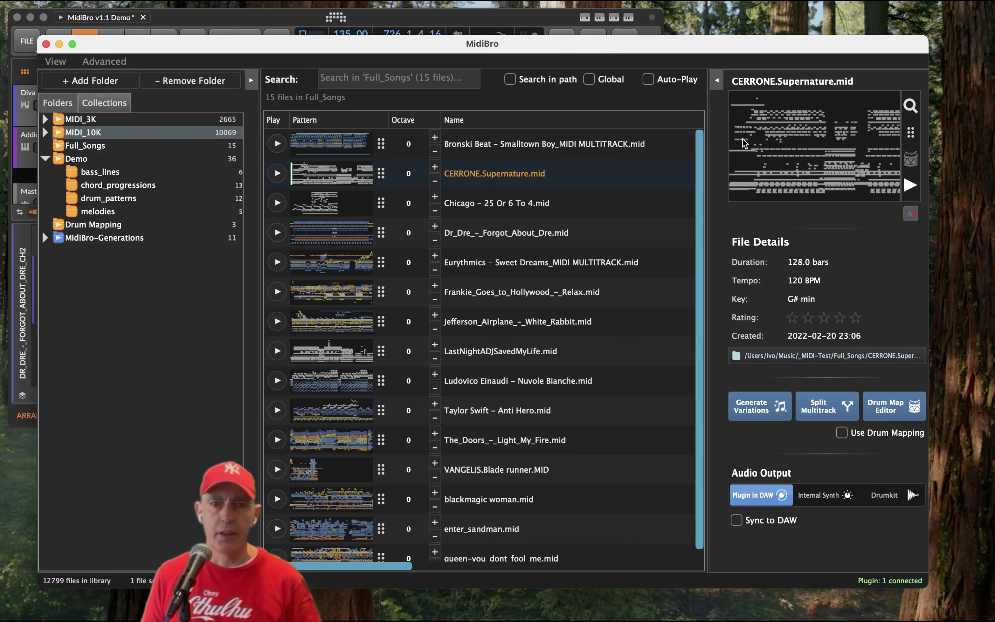
drag(715, 145, 645, 146)
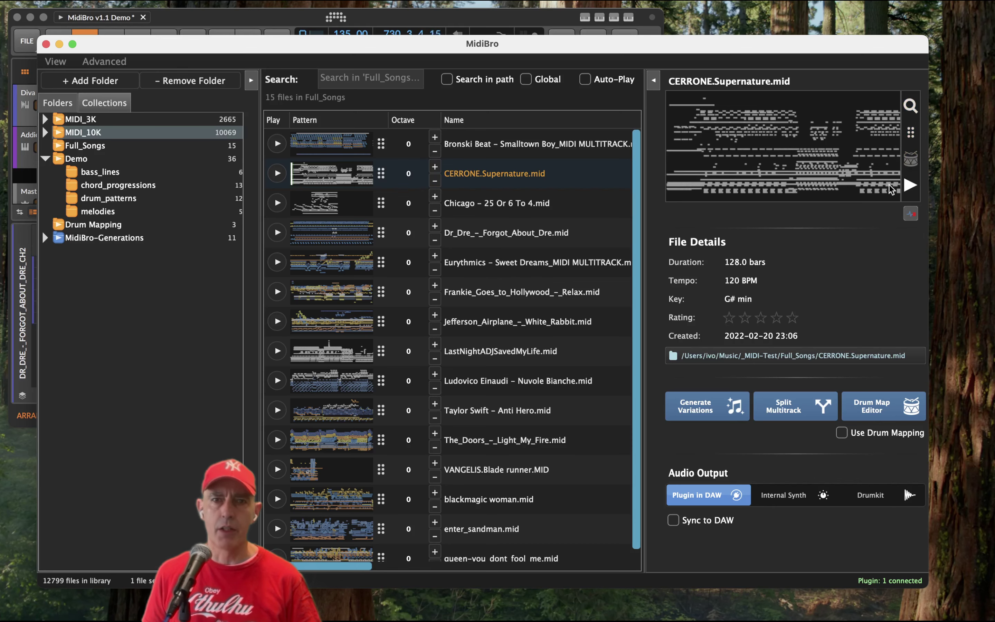
View CERRONE.Supernature.mid in the variation generator, the Multitrack Splitter and the drum mapping editor, closing each window.
click(705, 411)
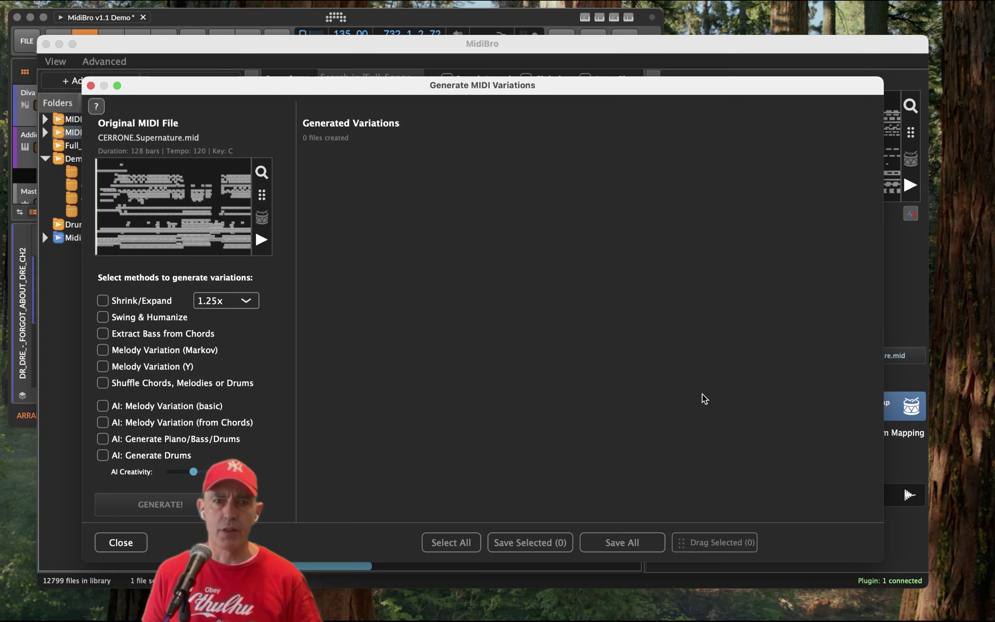
click(91, 86)
click(781, 404)
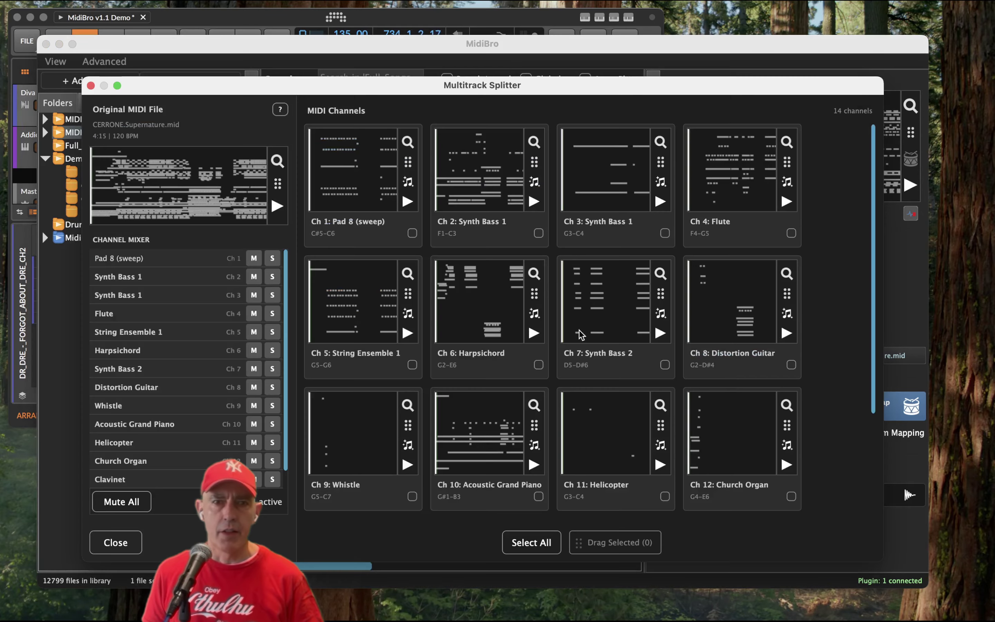
click(91, 85)
click(884, 411)
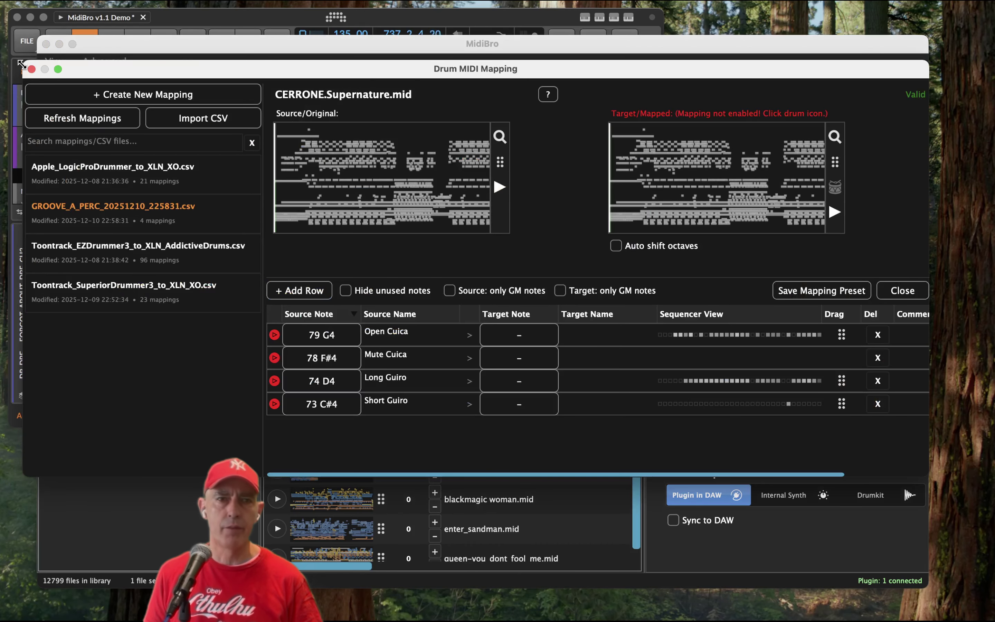
click(32, 69)
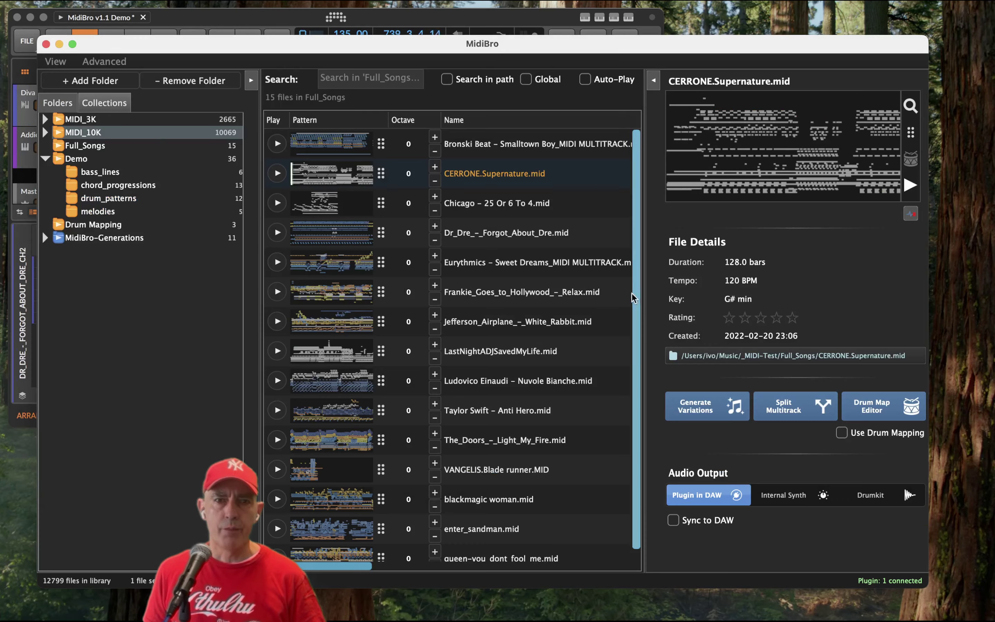
Review the advanced library options, including the folder background scan setting.
click(107, 65)
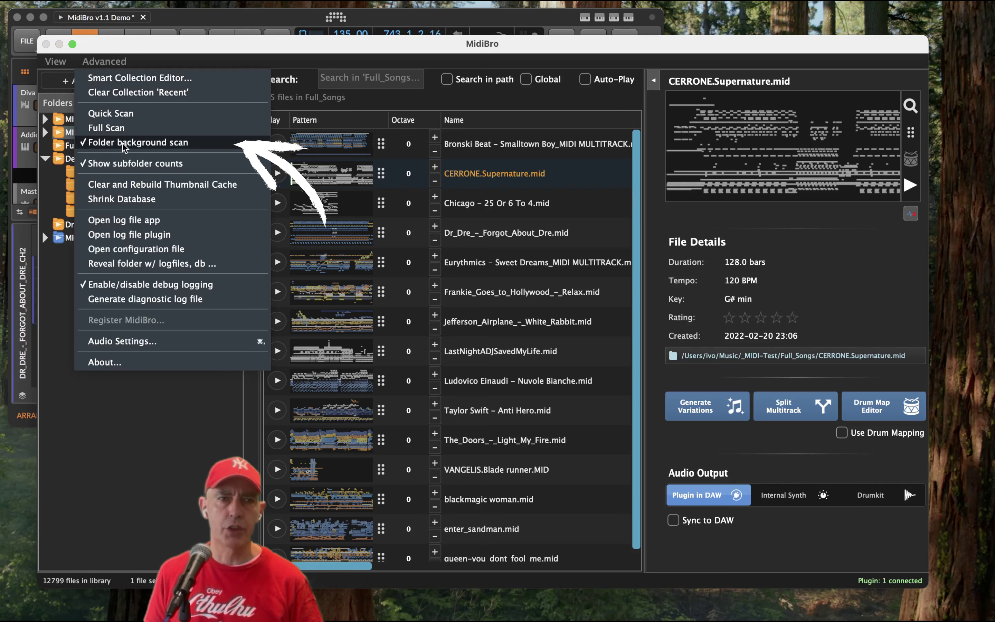
click(106, 63)
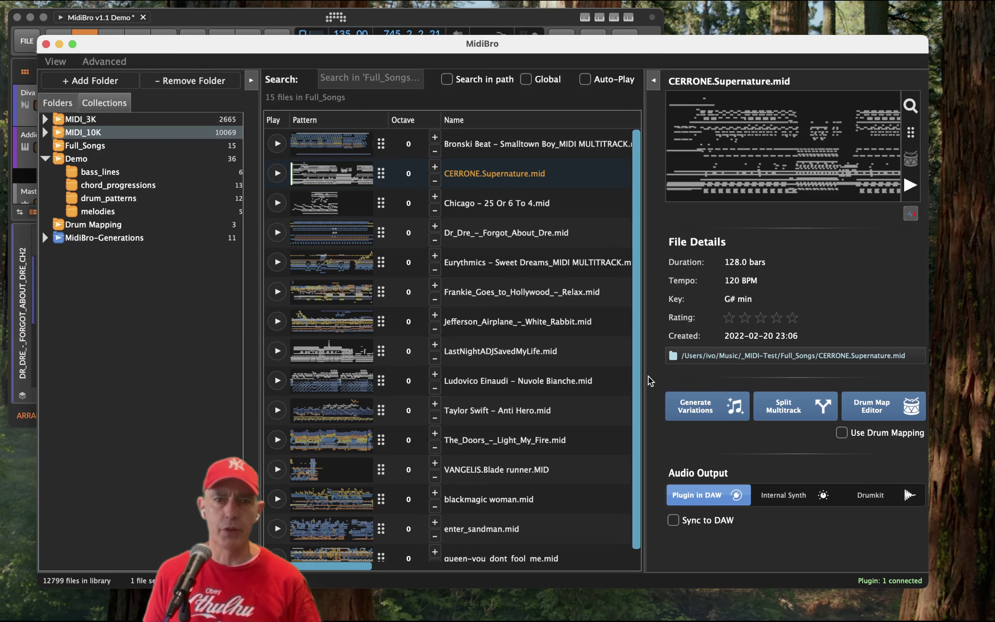